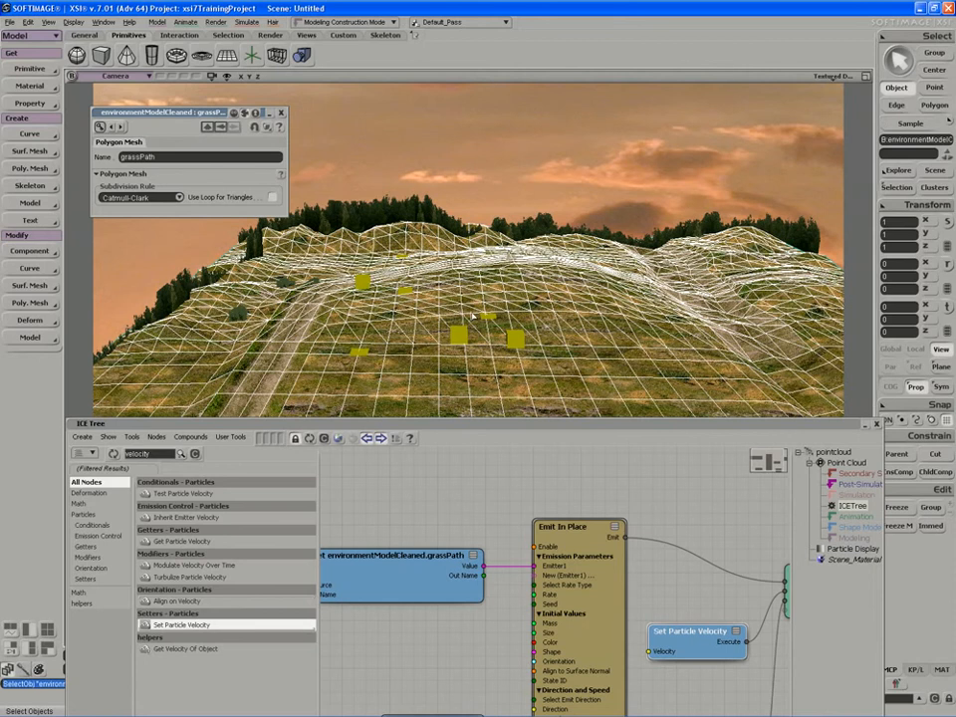
# Step: Raise the ICE Tree window over the viewport so more of the node graph shows, keeping the particles on the terrain in view
pyautogui.moveTo(451, 425); pyautogui.dragTo(449, 429)
pyautogui.press('s')
pyautogui.moveTo(359, 357); pyautogui.dragTo(347, 303)
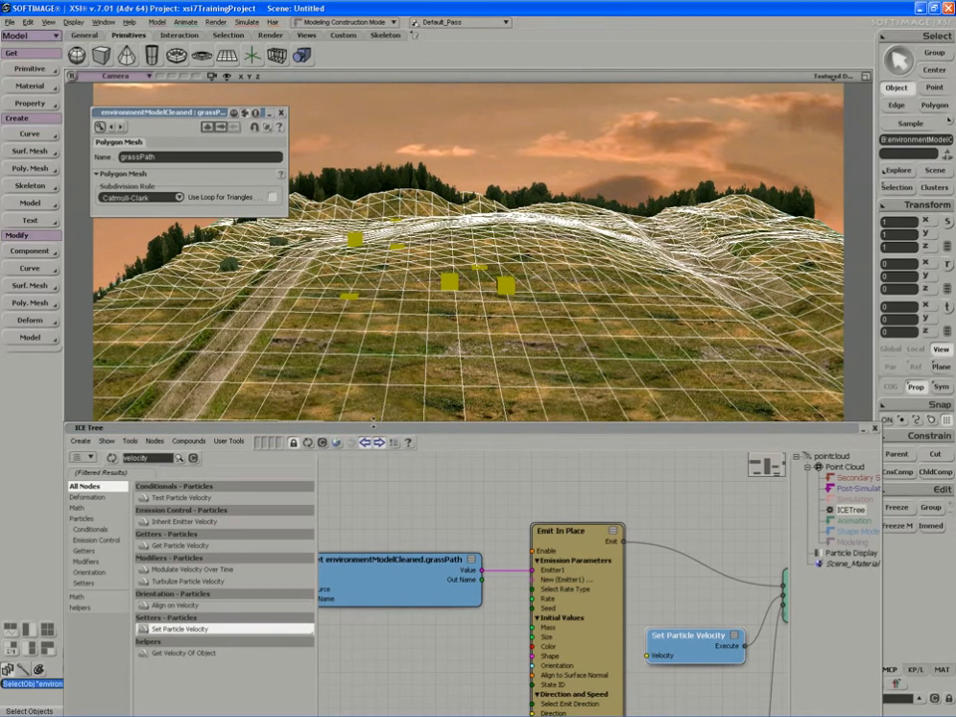
pyautogui.moveTo(376, 430); pyautogui.dragTo(382, 384)
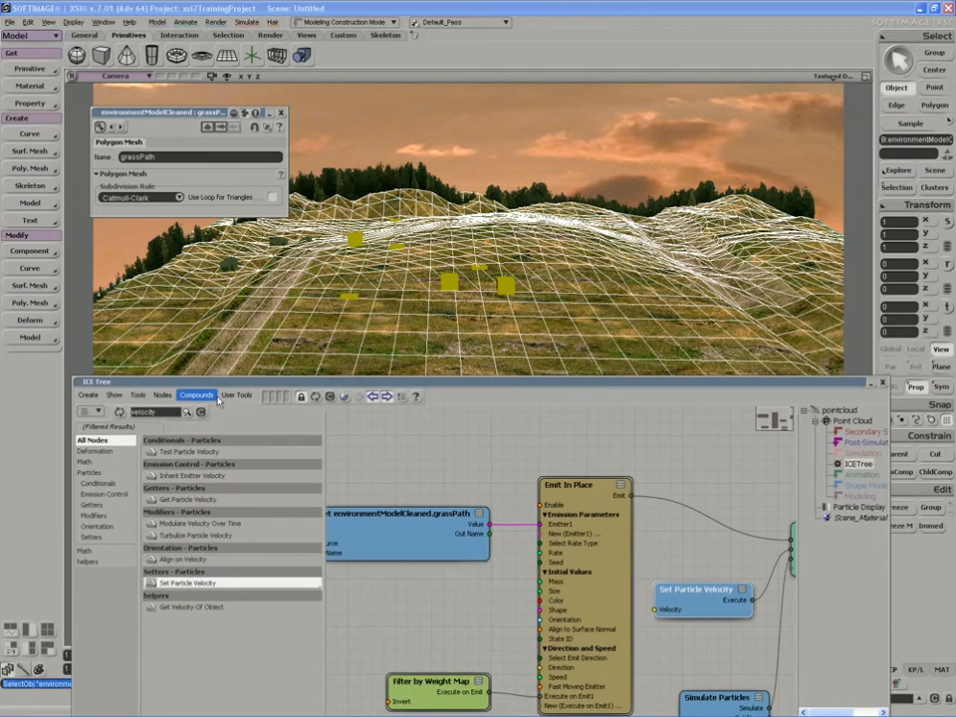
# Step: Clear the velocity node filter and add a Get Closest Location geometry query node below Filter by Weight Map
pyautogui.click(201, 411)
pyautogui.click(156, 427)
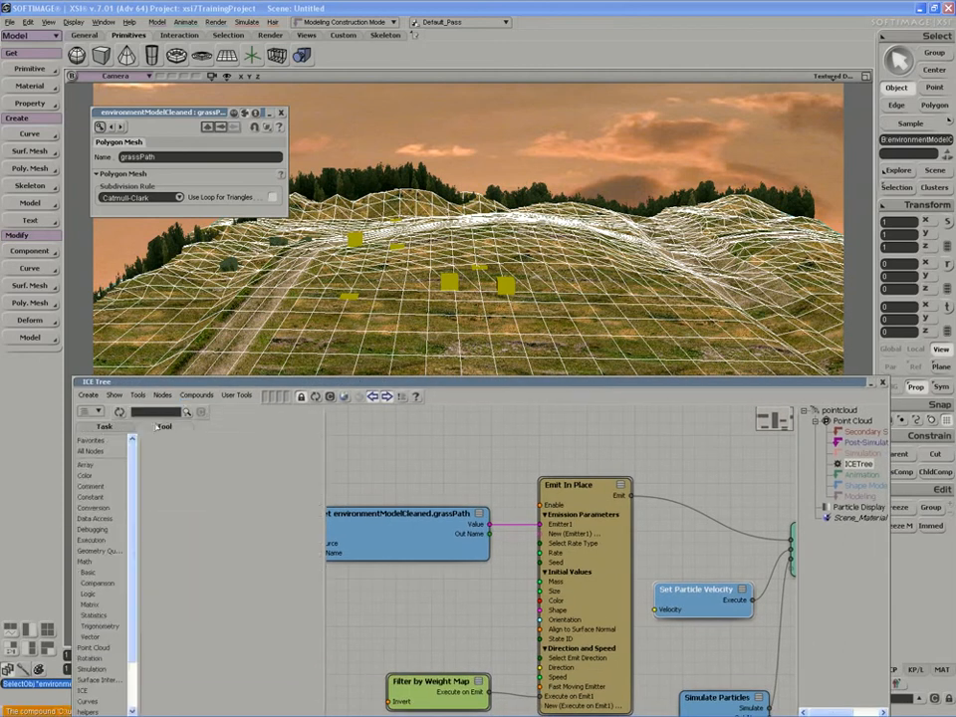
pyautogui.click(97, 551)
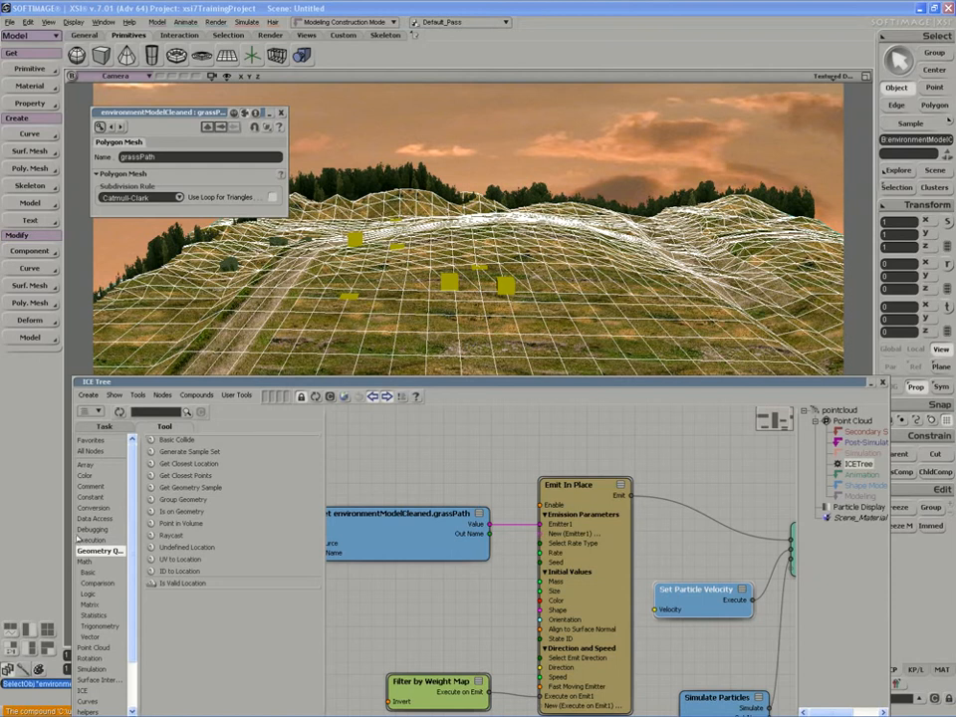
pyautogui.click(175, 464)
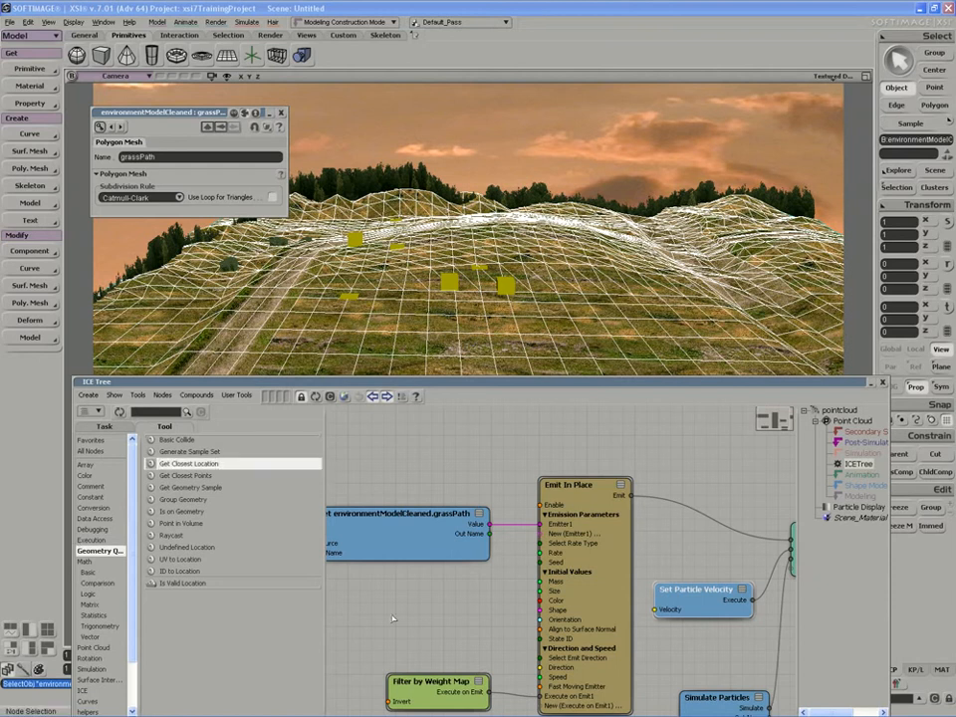
pyautogui.moveTo(398, 623); pyautogui.dragTo(419, 517, button='middle')
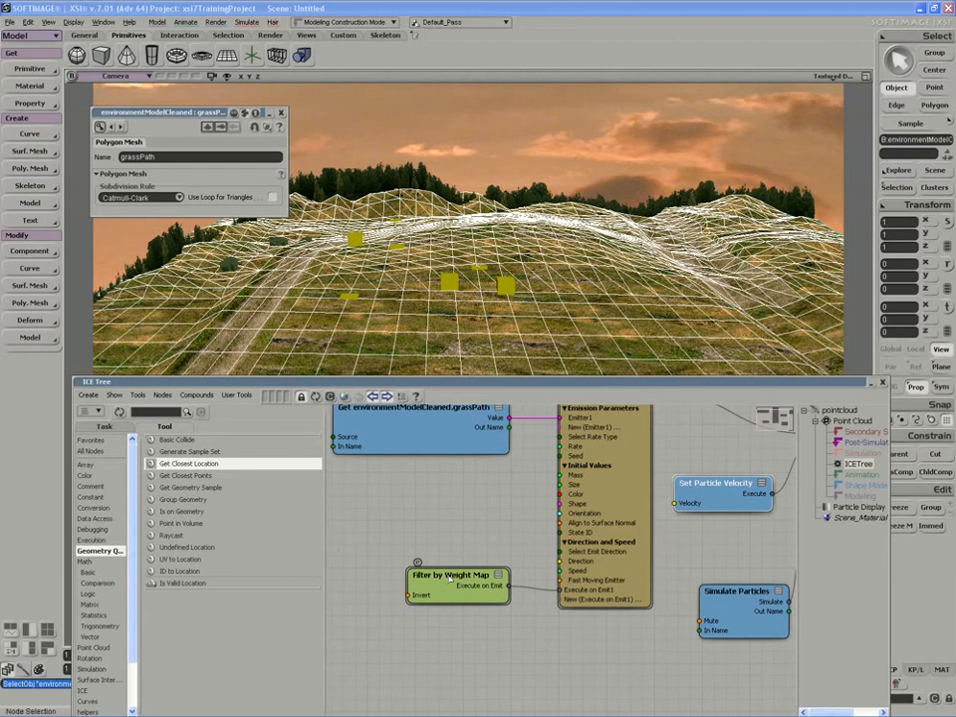
pyautogui.moveTo(175, 464); pyautogui.dragTo(458, 617)
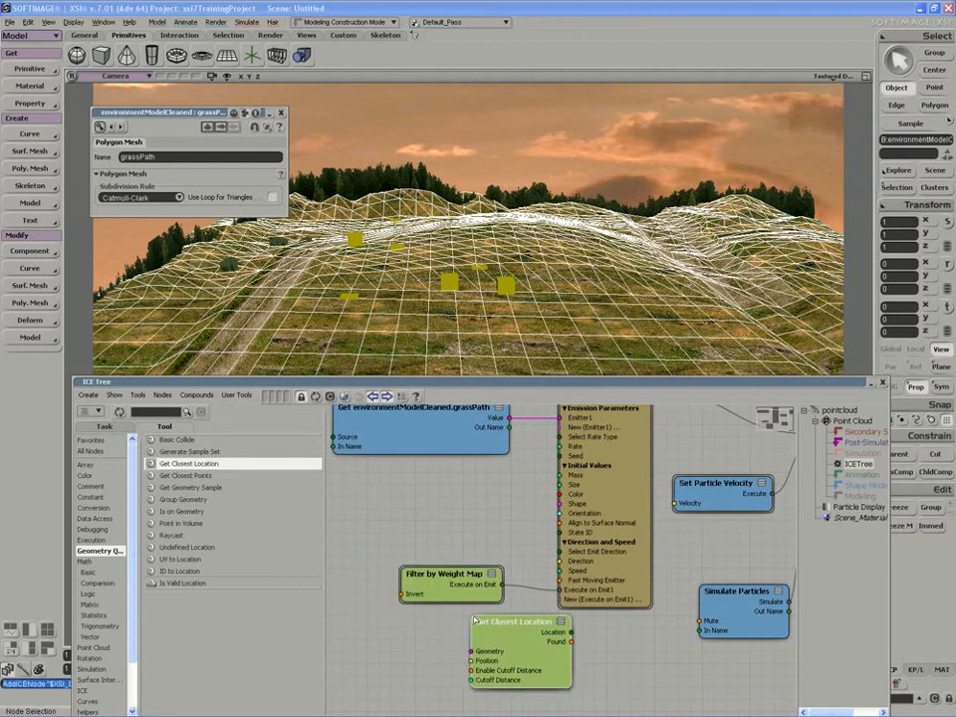
pyautogui.moveTo(534, 652); pyautogui.dragTo(478, 633, button='middle')
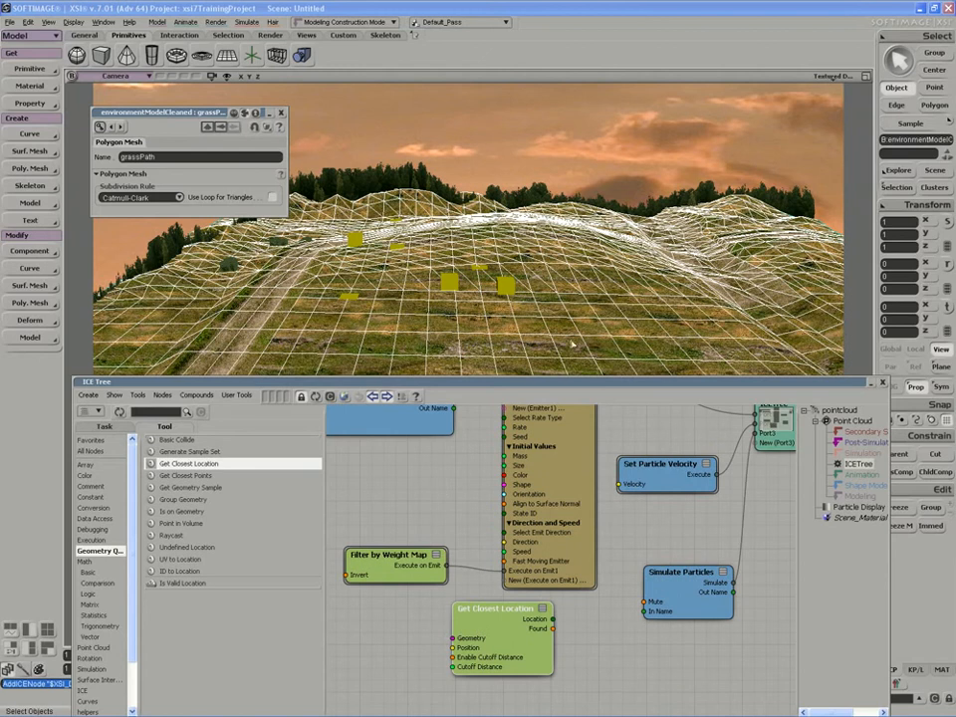
# Step: Bring environmentModelCleaned.grassPath into the graph as a Get node and connect its Value to the Geometry input of Get Closest Location
pyautogui.press('F3')
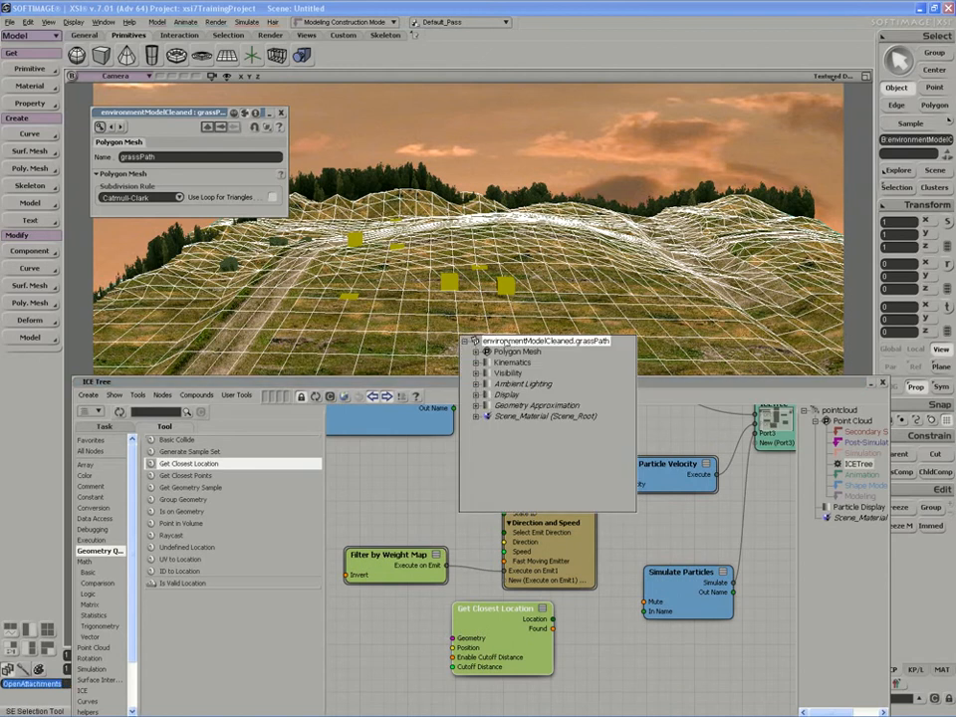
pyautogui.moveTo(511, 340)
pyautogui.mouseDown()
pyautogui.moveTo(498, 398)
pyautogui.moveTo(359, 563)
pyautogui.moveTo(468, 624)
pyautogui.moveTo(331, 622)
pyautogui.mouseUp()
pyautogui.moveTo(420, 625); pyautogui.dragTo(458, 640)
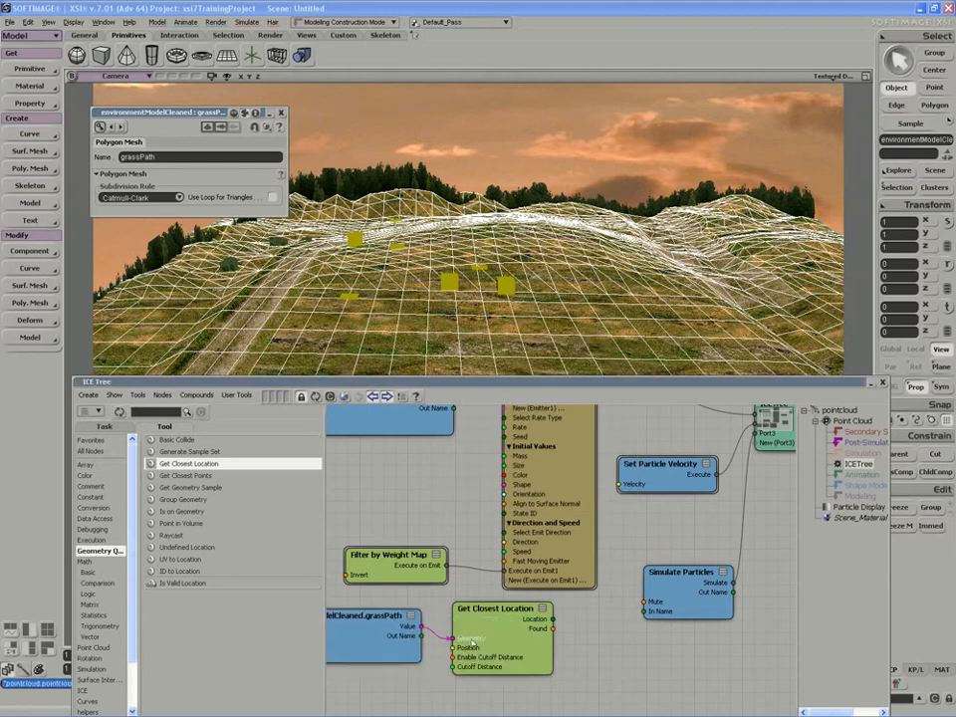
pyautogui.moveTo(471, 643); pyautogui.dragTo(587, 641, button='middle')
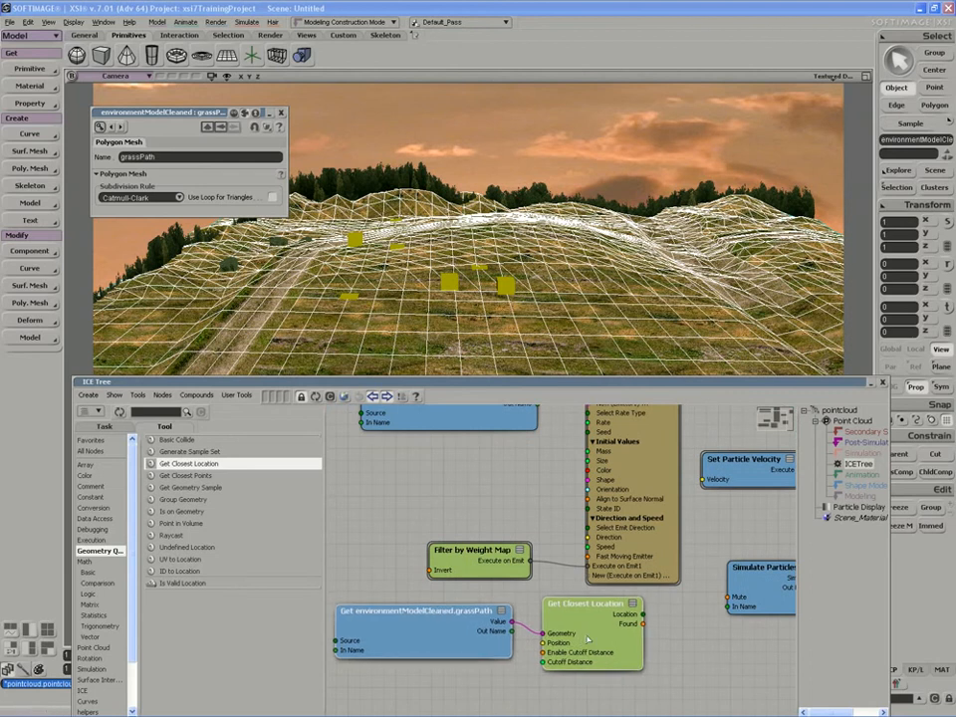
pyautogui.moveTo(588, 640); pyautogui.dragTo(593, 643)
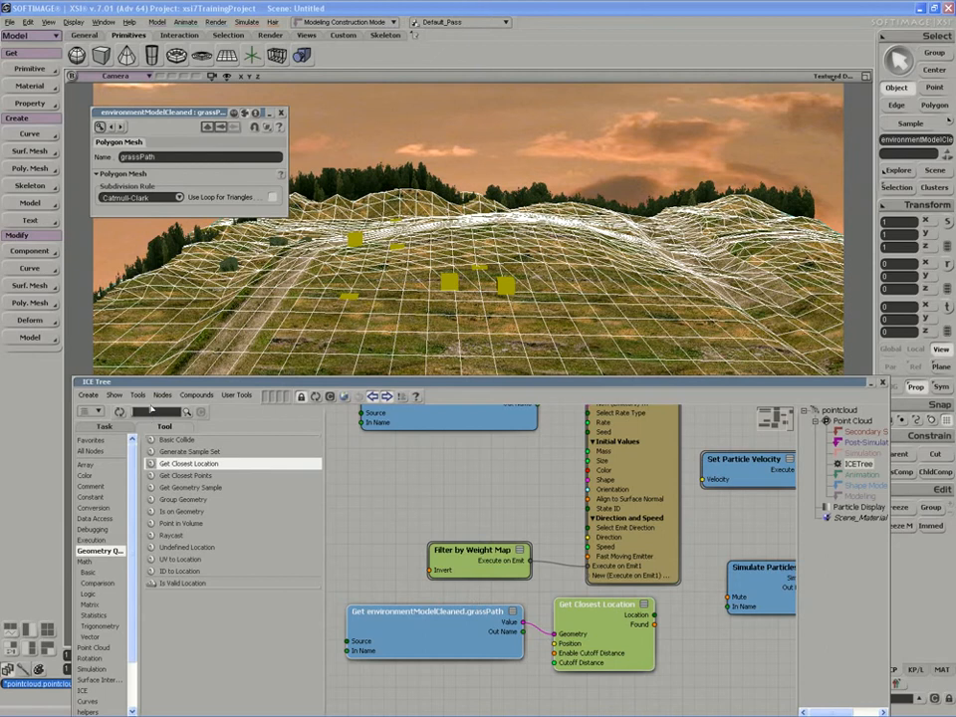
# Step: Find and add a Get Particle Position node, and connect its Position output to the Position input of Get Closest Location
pyautogui.write('point')
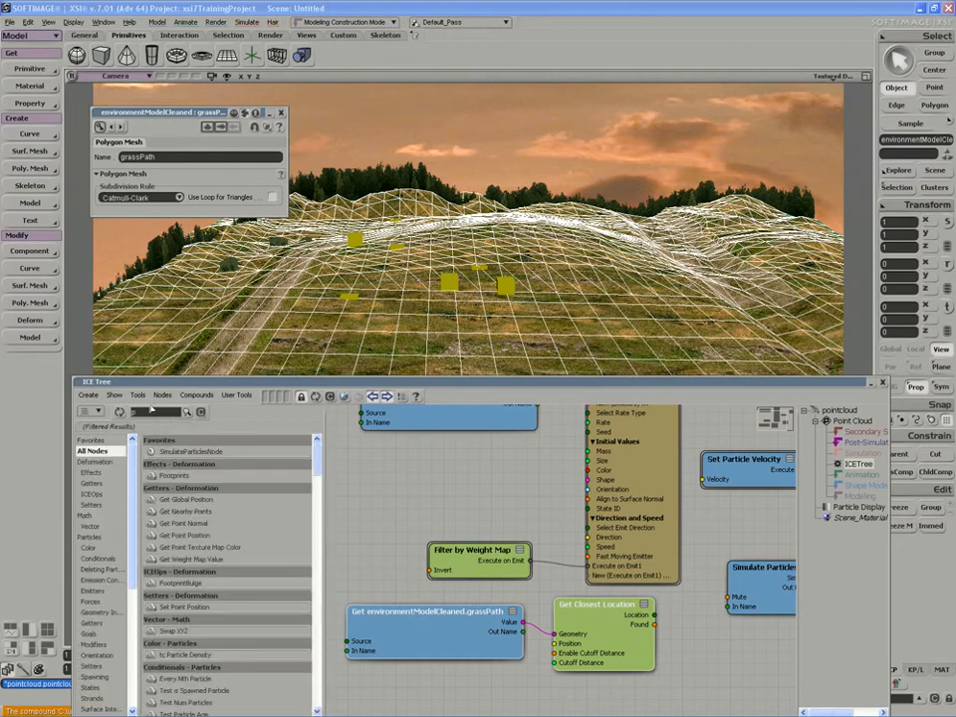
pyautogui.press('BackSpace')
pyautogui.press('BackSpace')
pyautogui.press('BackSpace')
pyautogui.press('BackSpace')
pyautogui.write('article')
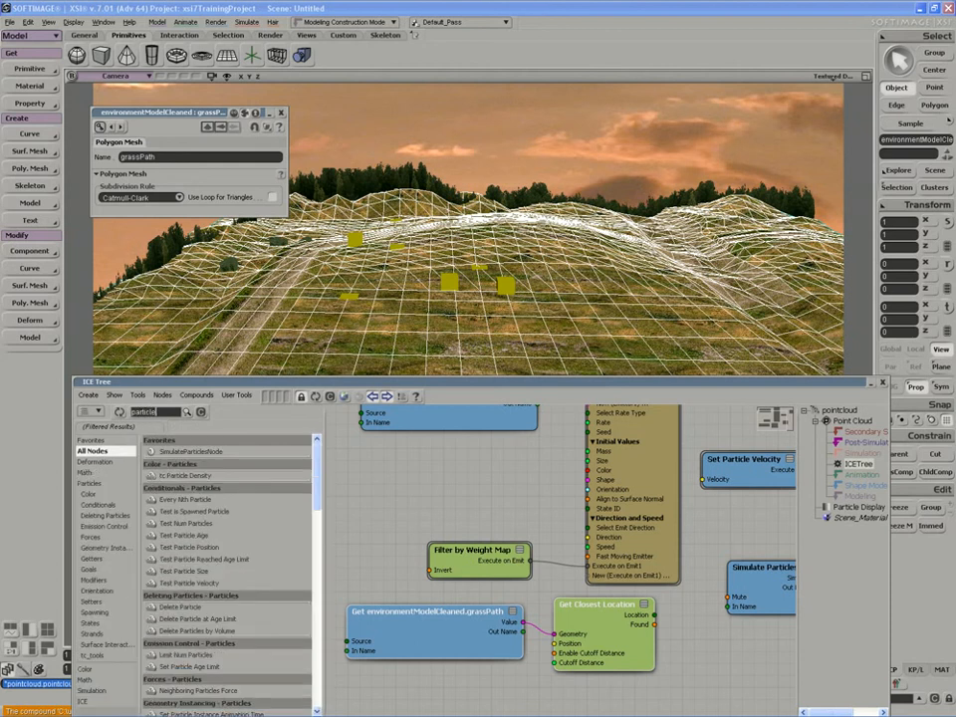
pyautogui.moveTo(315, 484); pyautogui.dragTo(315, 549)
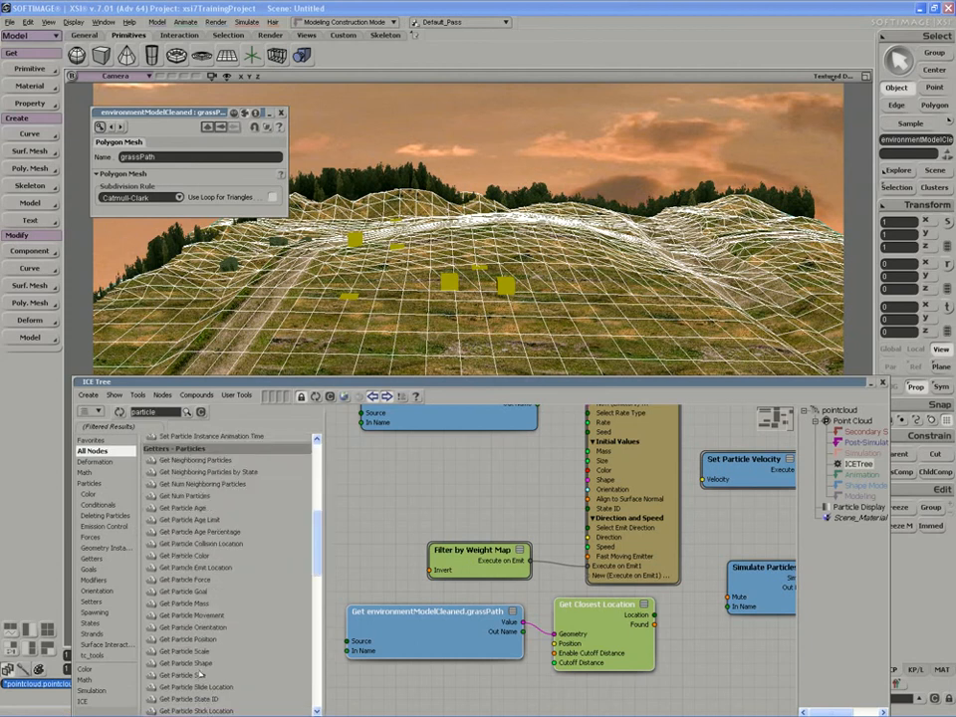
pyautogui.moveTo(189, 638); pyautogui.dragTo(418, 678)
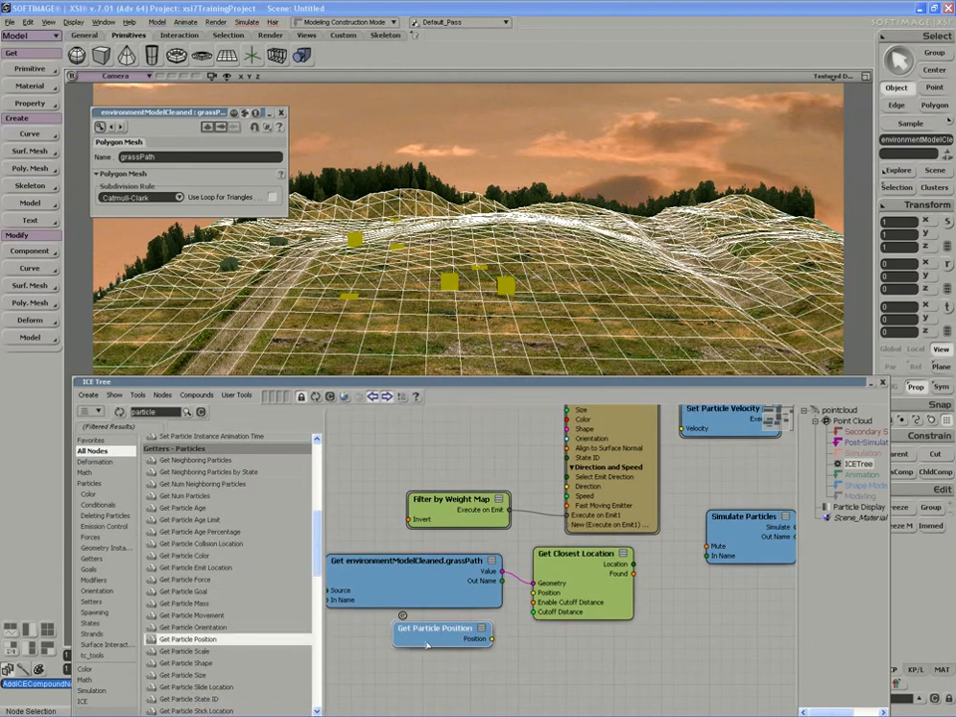
pyautogui.moveTo(491, 638); pyautogui.dragTo(535, 592)
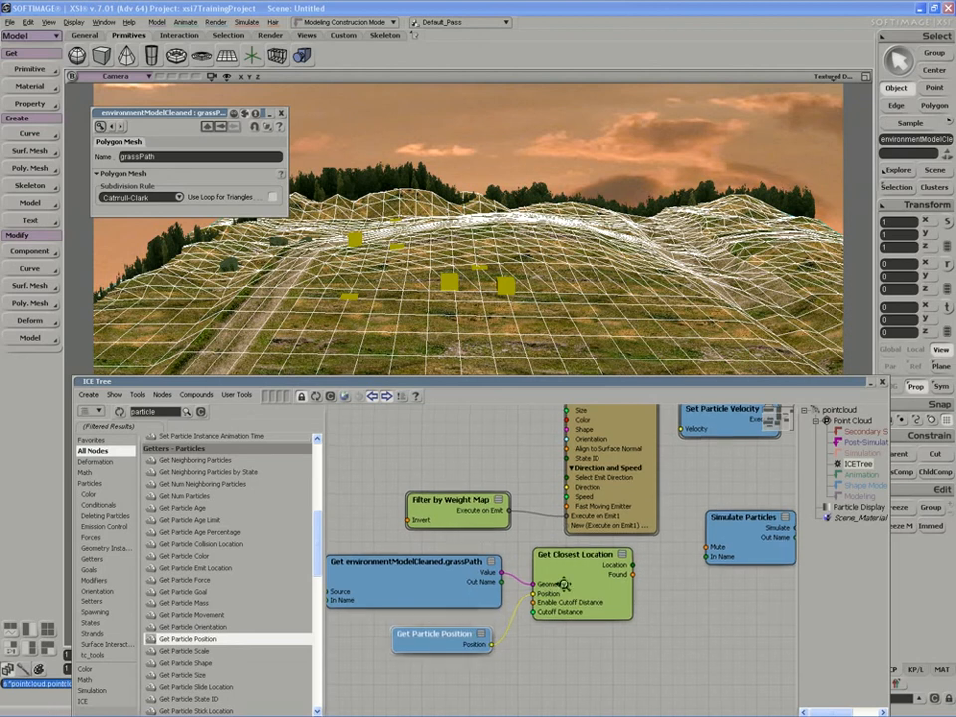
pyautogui.moveTo(563, 582); pyautogui.dragTo(527, 589)
pyautogui.moveTo(525, 596); pyautogui.dragTo(497, 610, button='middle')
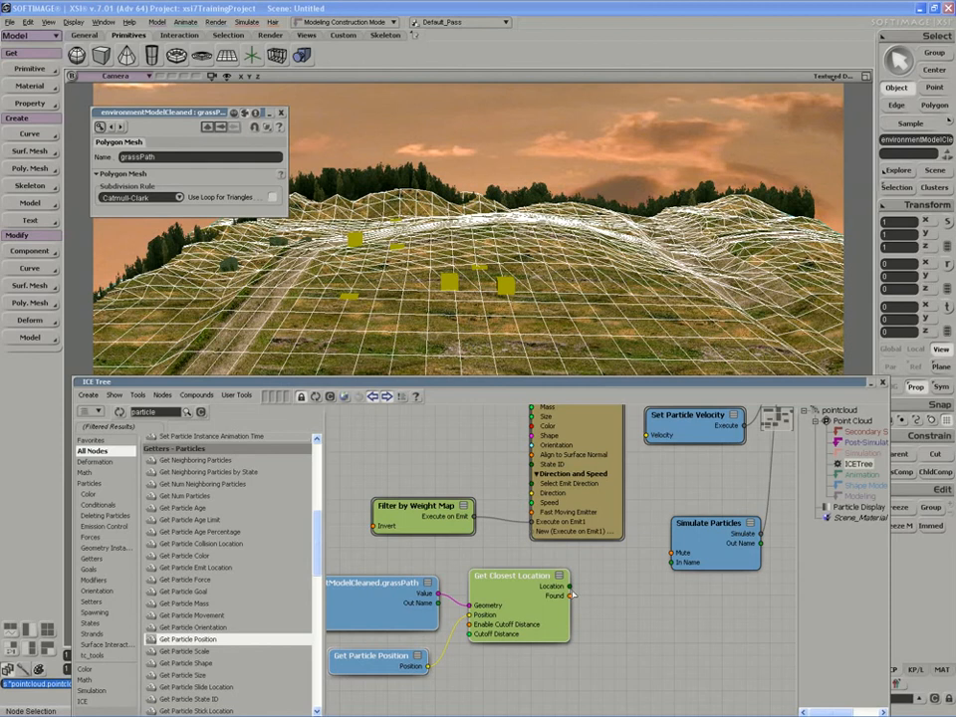
# Step: Find and add a Get Data node beside Get Closest Location, and tidy the spacing of the neighbouring nodes
pyautogui.moveTo(561, 588)
pyautogui.doubleClick(162, 418)
pyautogui.write('get data')
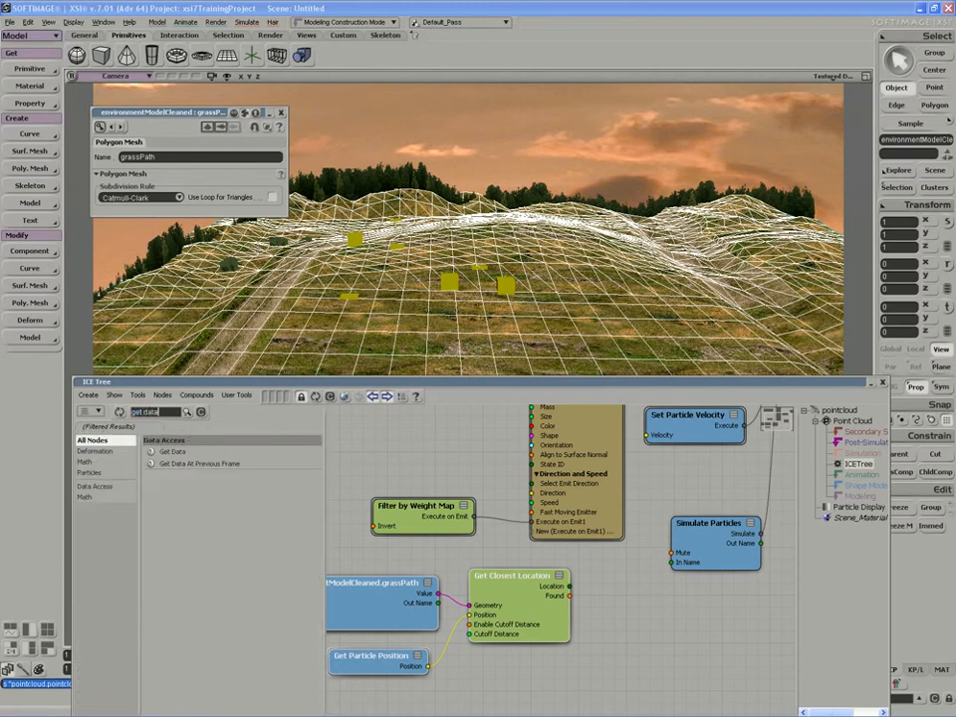
pyautogui.moveTo(172, 451); pyautogui.dragTo(610, 587)
pyautogui.moveTo(552, 599); pyautogui.dragTo(595, 585)
pyautogui.moveTo(426, 650)
pyautogui.mouseDown()
pyautogui.moveTo(452, 649)
pyautogui.moveTo(425, 642)
pyautogui.mouseUp()
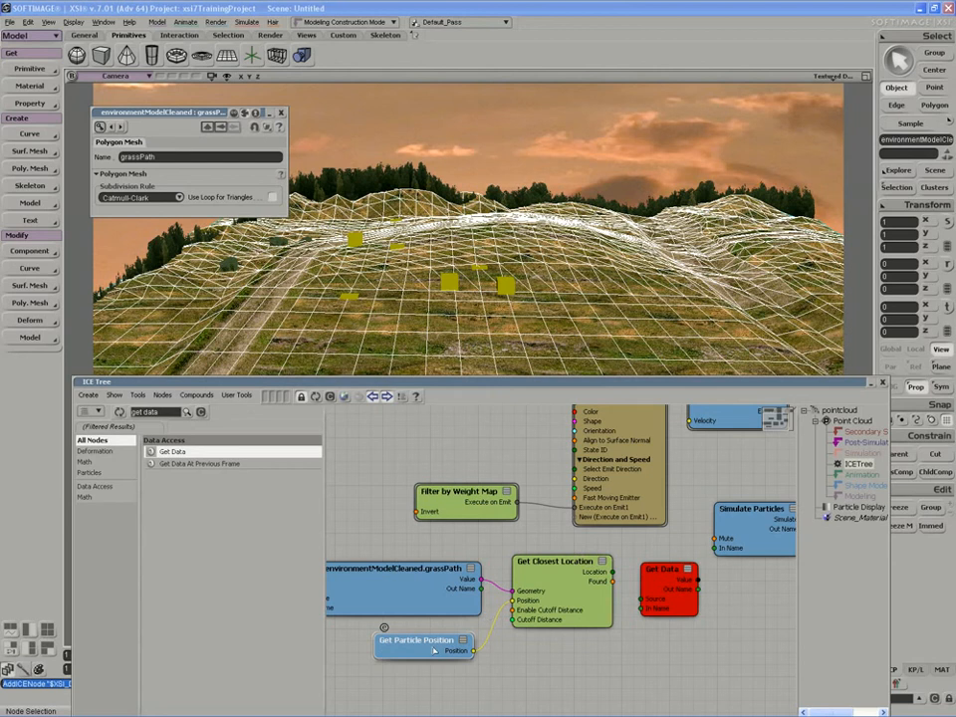
pyautogui.moveTo(463, 640); pyautogui.dragTo(478, 643)
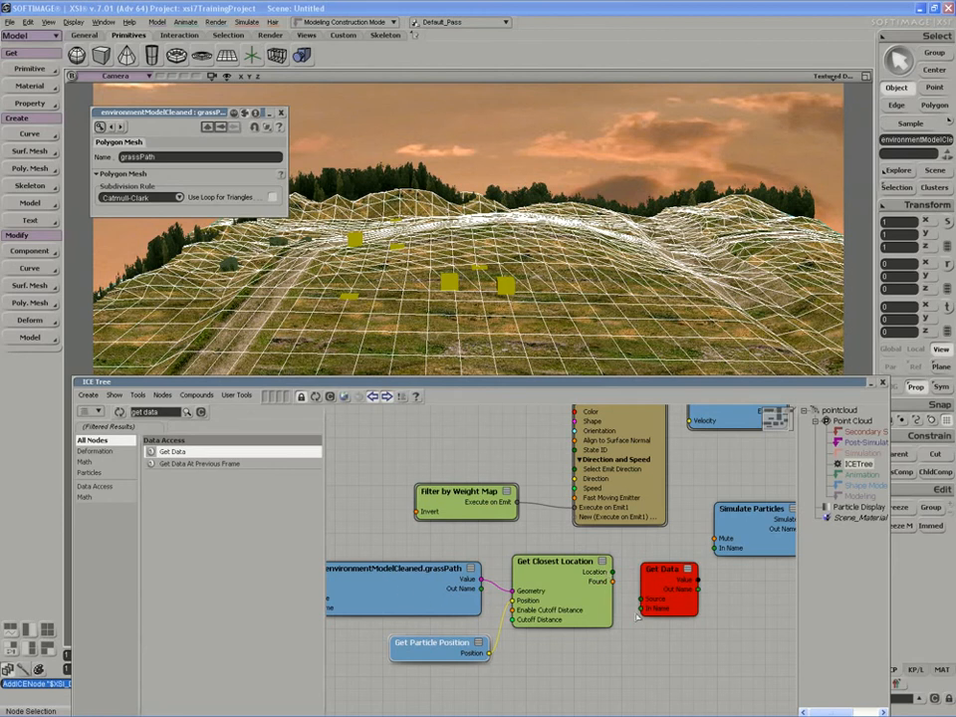
pyautogui.moveTo(669, 595); pyautogui.dragTo(672, 578)
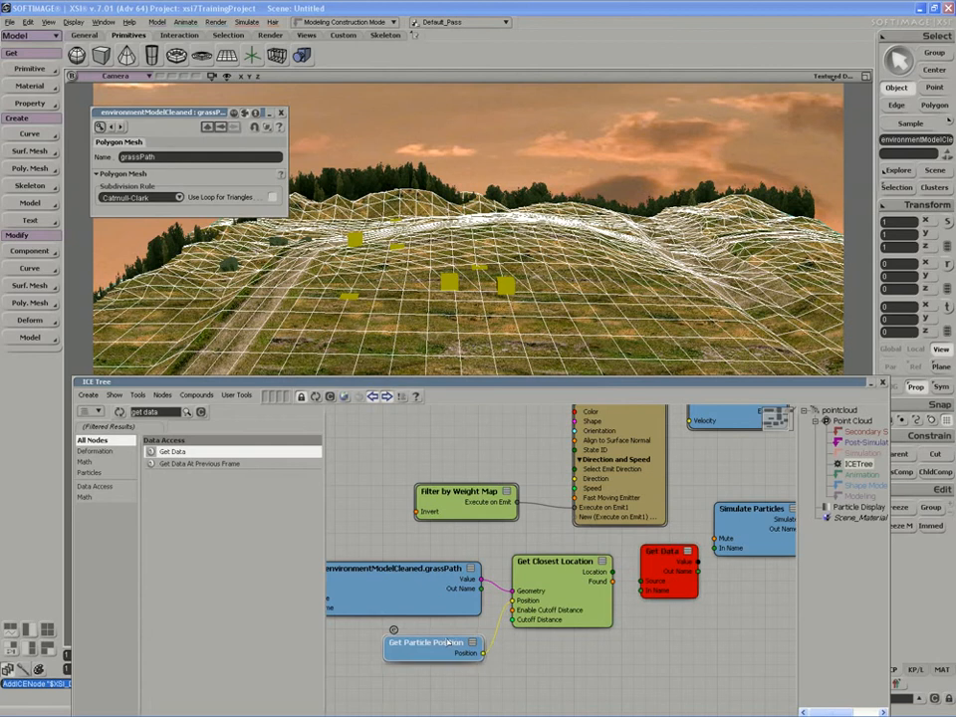
pyautogui.moveTo(453, 642); pyautogui.dragTo(449, 642)
pyautogui.moveTo(677, 572)
pyautogui.mouseDown()
pyautogui.moveTo(696, 569)
pyautogui.moveTo(683, 569)
pyautogui.mouseUp()
# Step: Set the Get Data node's reference to pointPosition and connect the Location output of Get Closest Location to its Source
pyautogui.doubleClick(683, 567)
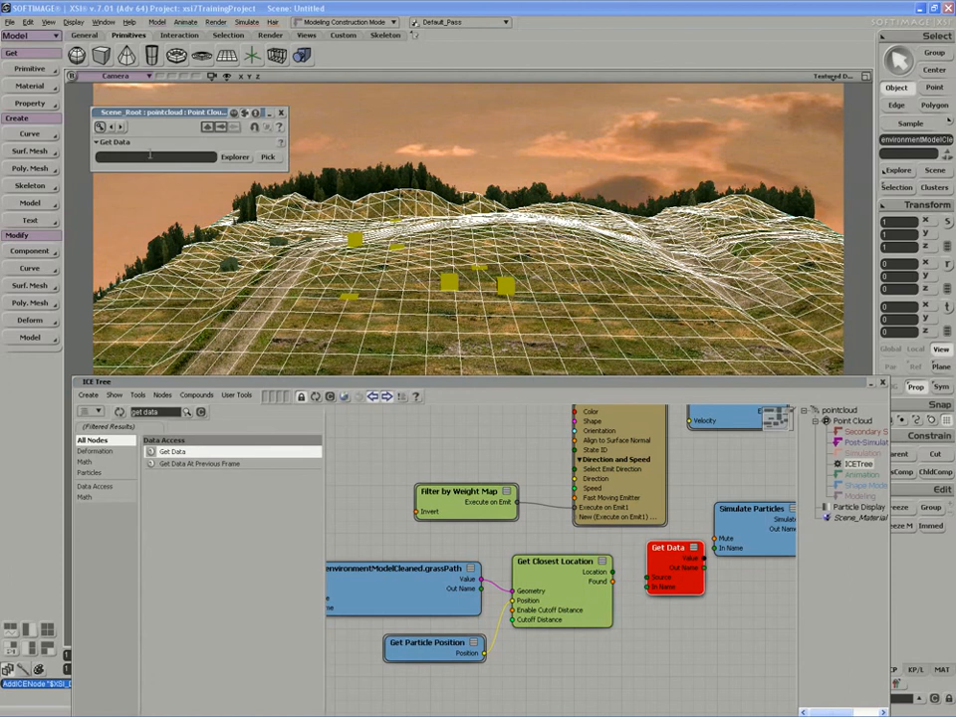
pyautogui.write('pointPosition')
pyautogui.press('Return')
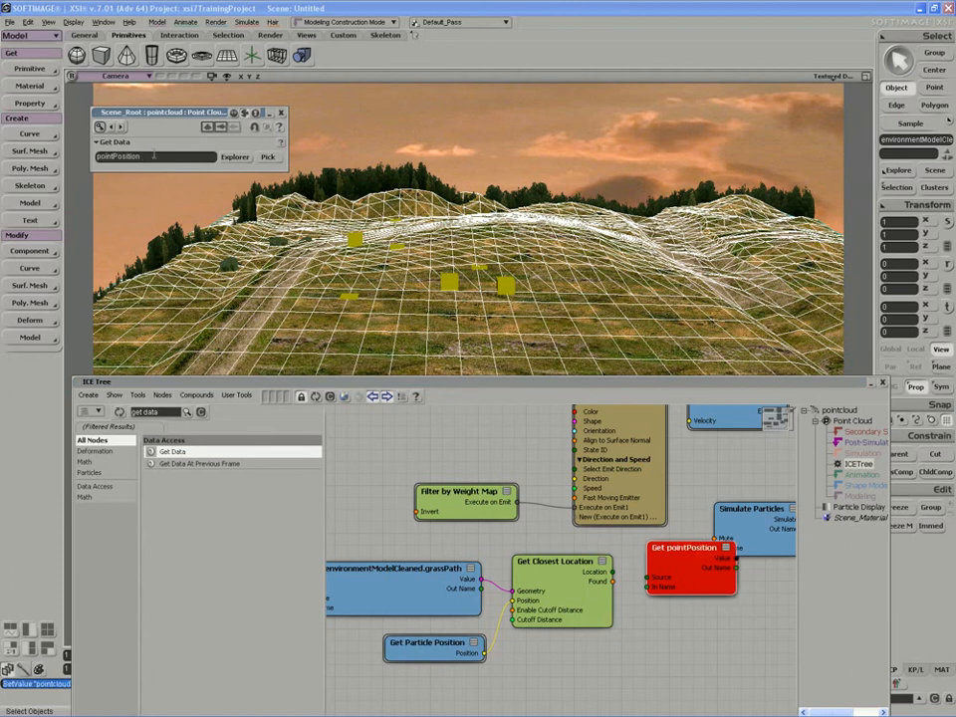
pyautogui.moveTo(580, 589); pyautogui.dragTo(583, 590)
pyautogui.moveTo(698, 561); pyautogui.dragTo(695, 562)
pyautogui.moveTo(759, 533); pyautogui.dragTo(783, 519)
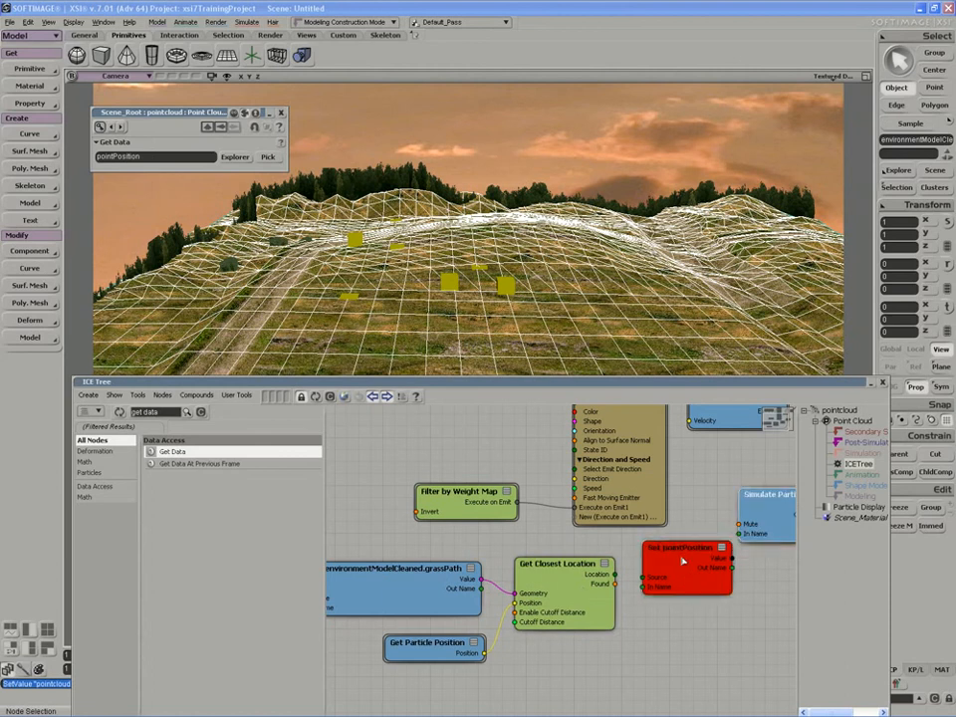
pyautogui.moveTo(682, 560); pyautogui.dragTo(675, 562)
pyautogui.moveTo(616, 574); pyautogui.dragTo(655, 582)
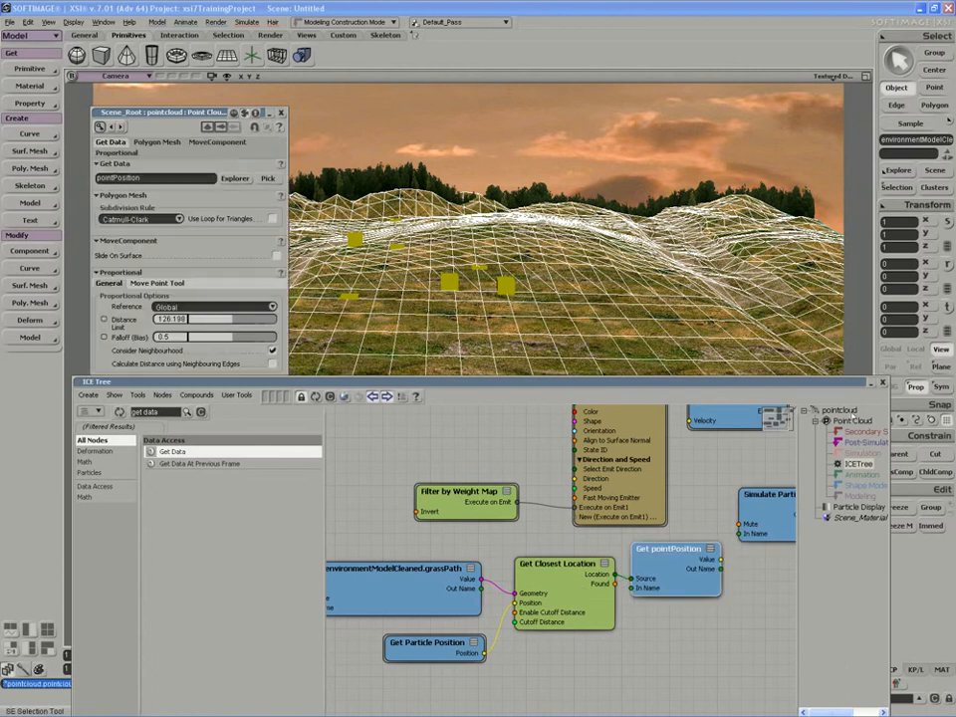
# Step: Move the Simulate Particles node farther down and away from Get pointPosition to free space for another node
pyautogui.scroll(-1, 687, 572)
pyautogui.moveTo(674, 582); pyautogui.dragTo(618, 583, button='middle')
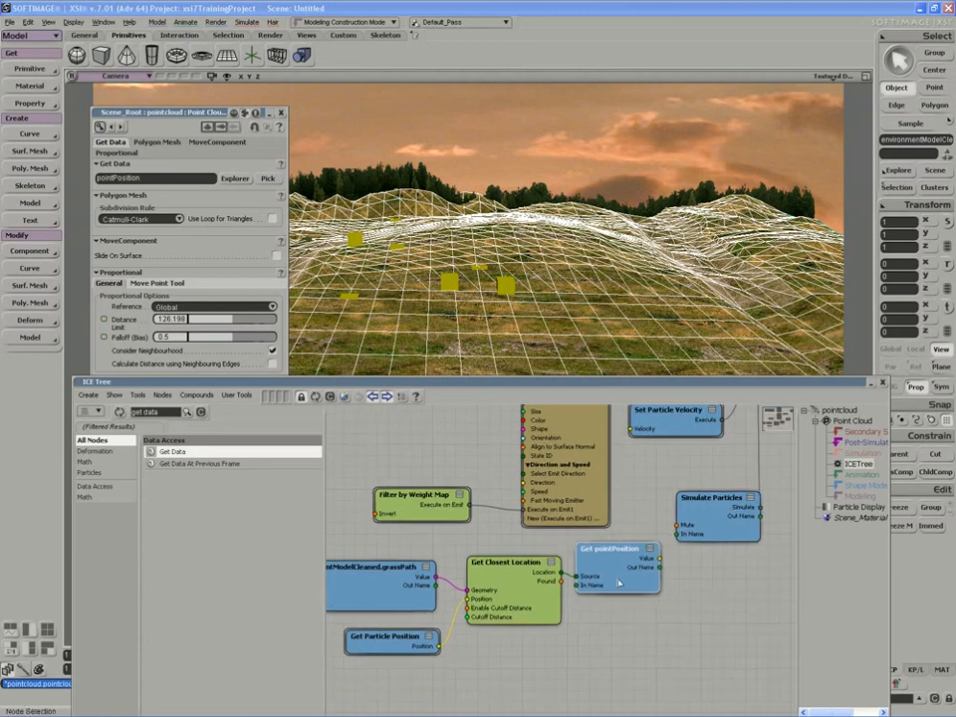
pyautogui.moveTo(623, 573); pyautogui.dragTo(631, 575)
pyautogui.moveTo(695, 522); pyautogui.dragTo(710, 522)
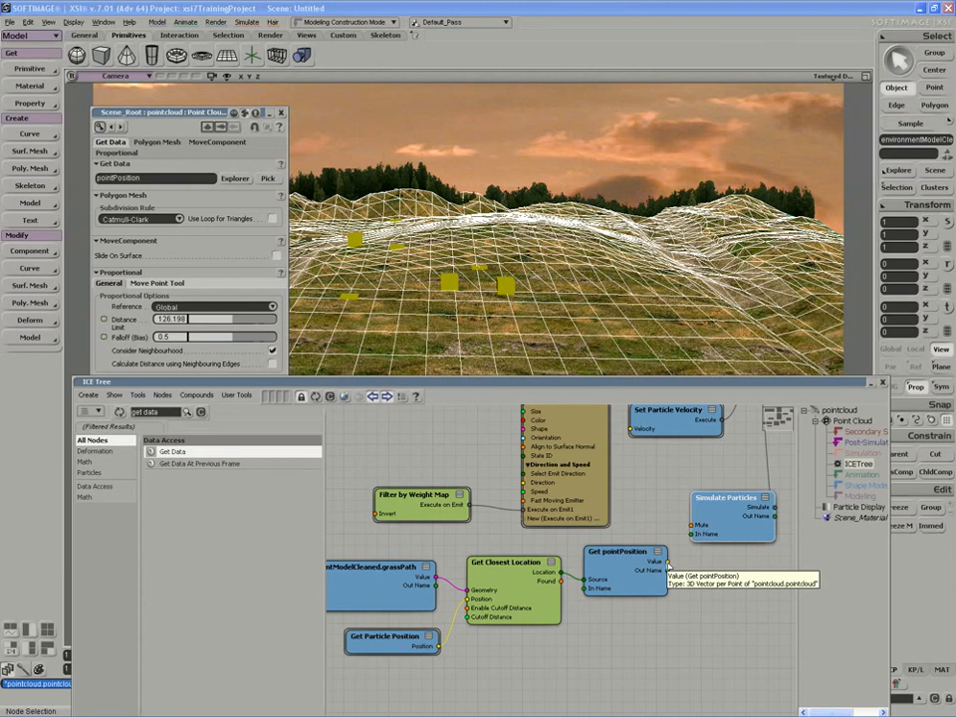
pyautogui.moveTo(718, 533); pyautogui.dragTo(725, 547)
pyautogui.moveTo(629, 575); pyautogui.dragTo(588, 576, button='middle')
pyautogui.moveTo(643, 561); pyautogui.dragTo(625, 566, button='middle')
pyautogui.moveTo(730, 549); pyautogui.dragTo(738, 587)
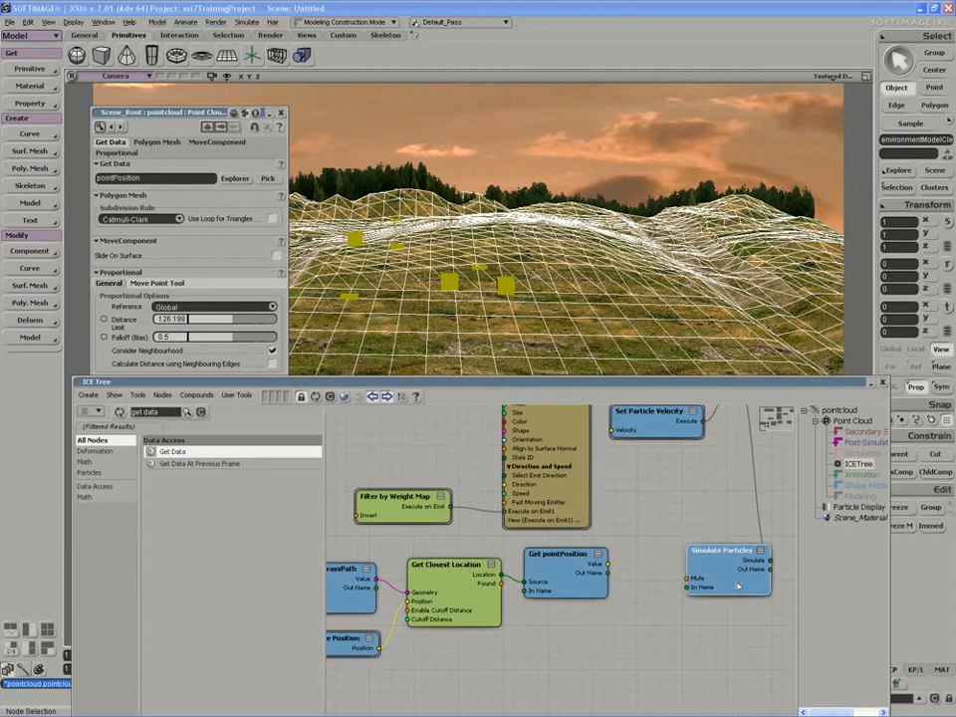
pyautogui.moveTo(667, 587); pyautogui.dragTo(666, 591, button='middle')
# Step: Find and add a Set Particle Position node, and connect the Value of Get pointPosition to its Position input
pyautogui.click(159, 412)
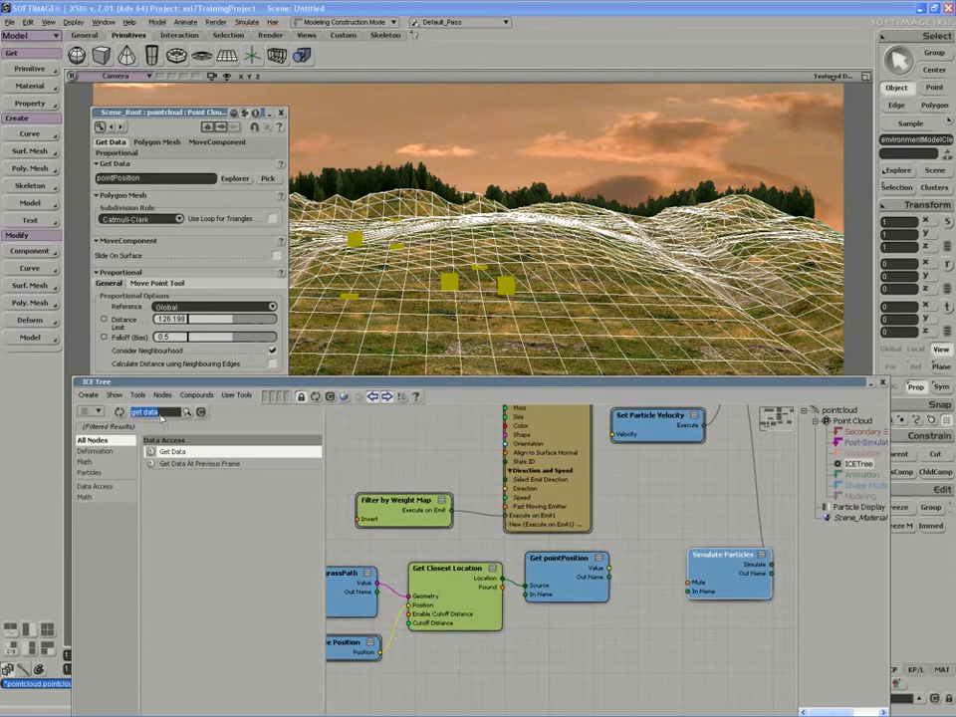
pyautogui.write('particle')
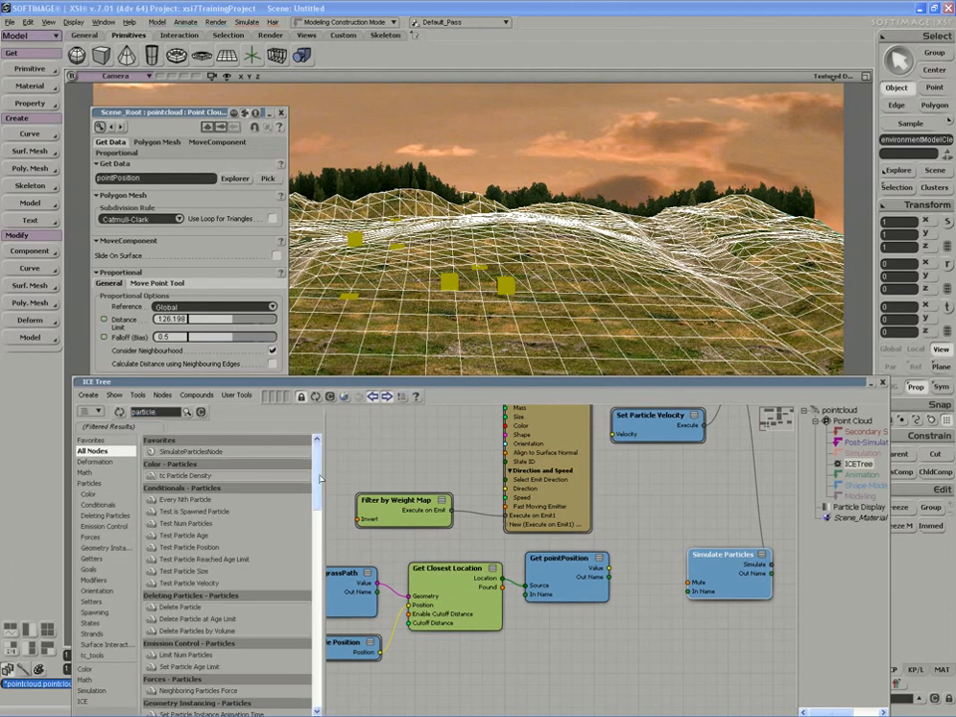
pyautogui.scroll(-6, 320, 517)
pyautogui.moveTo(320, 517); pyautogui.dragTo(321, 606)
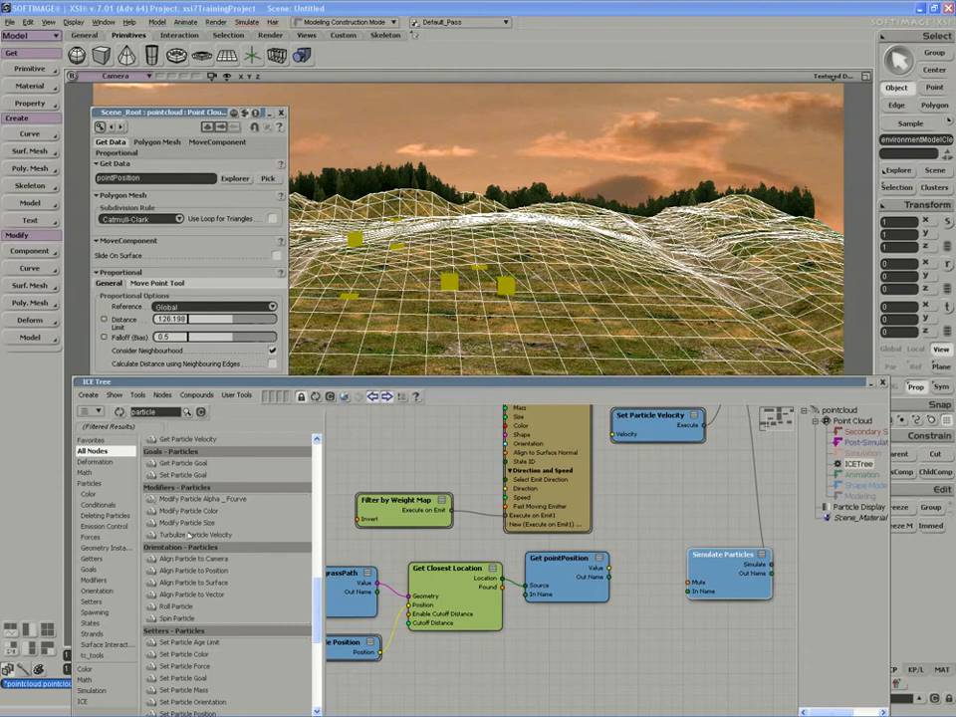
pyautogui.scroll(-4, 209, 573)
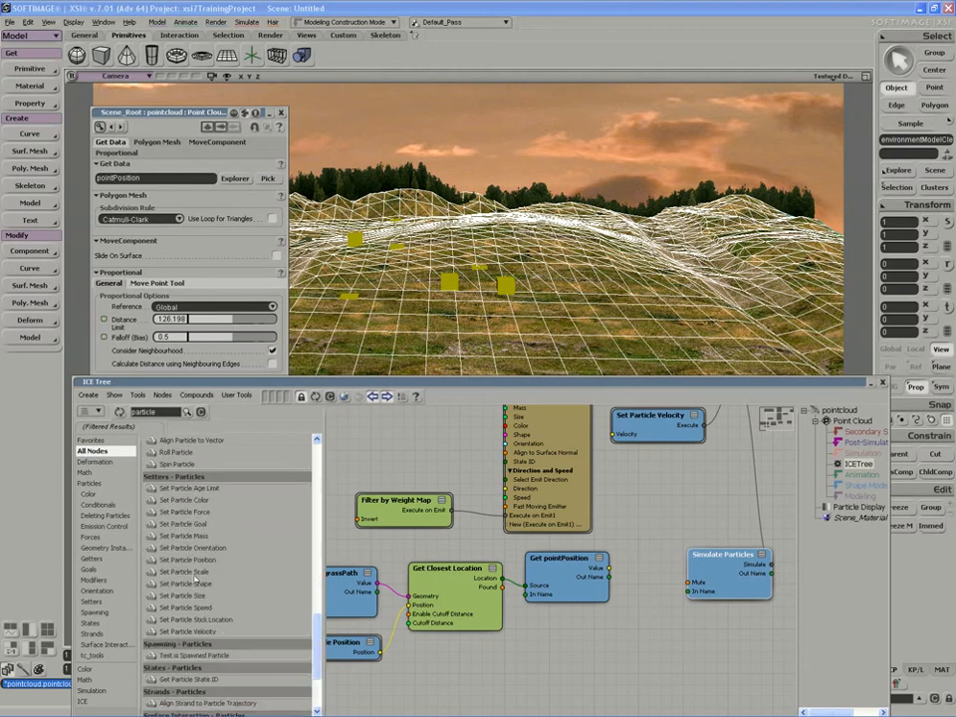
pyautogui.moveTo(187, 561); pyautogui.dragTo(727, 608)
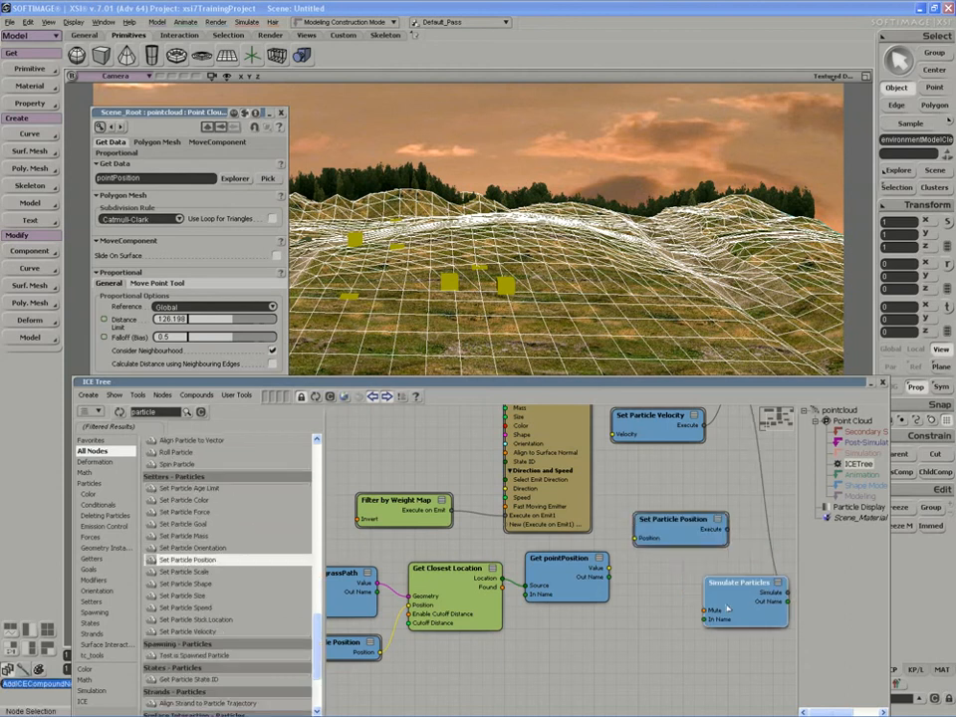
pyautogui.moveTo(609, 570); pyautogui.dragTo(651, 532)
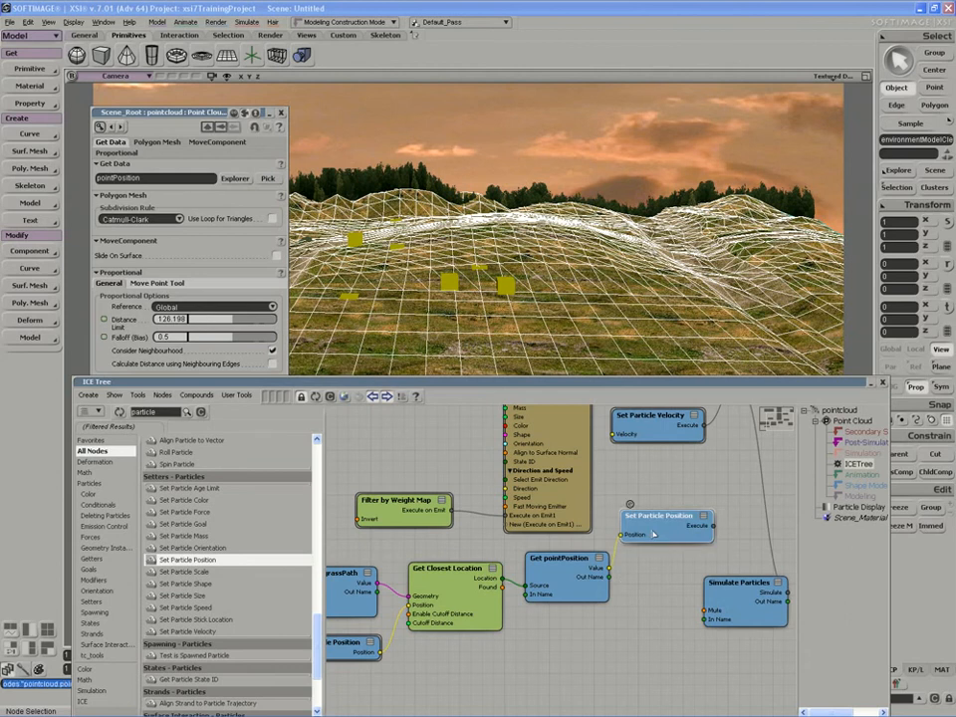
# Step: Spread out the Set Particle Velocity and ICETree nodes to leave more room for the graph's connections
pyautogui.moveTo(637, 517); pyautogui.dragTo(585, 625, button='middle')
pyautogui.moveTo(519, 565); pyautogui.dragTo(500, 540, button='middle')
pyautogui.moveTo(593, 553); pyautogui.dragTo(577, 524)
pyautogui.moveTo(740, 521); pyautogui.dragTo(797, 540)
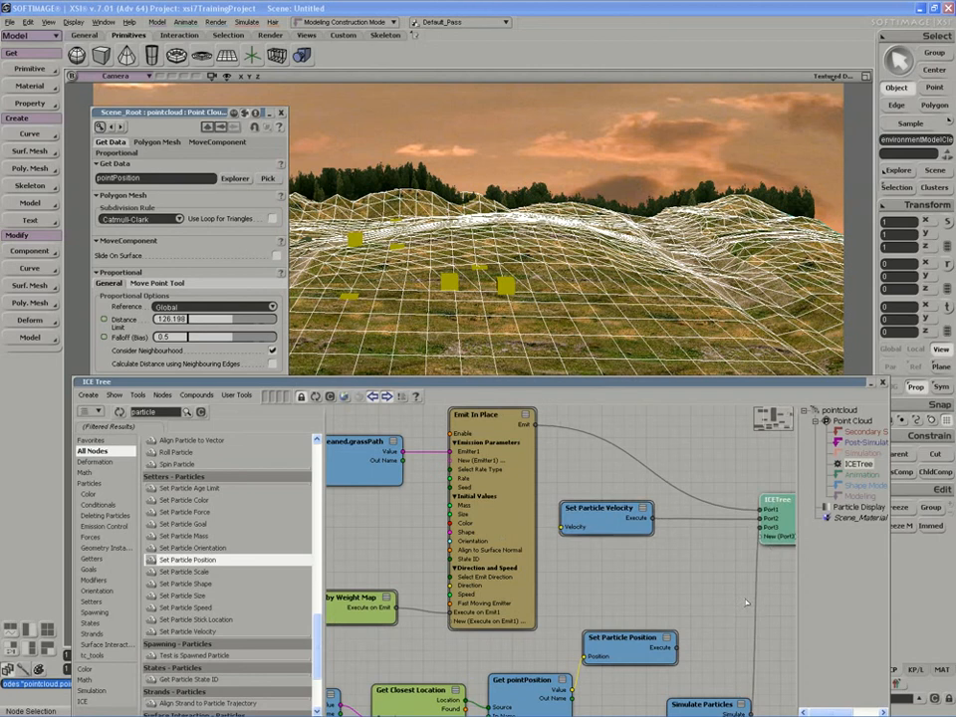
# Step: Insert a new port after Port2 on the ICETree node and connect the Execute output of Set Particle Position to it
pyautogui.moveTo(685, 599); pyautogui.dragTo(657, 598, button='middle')
pyautogui.moveTo(624, 644); pyautogui.dragTo(622, 620, button='middle')
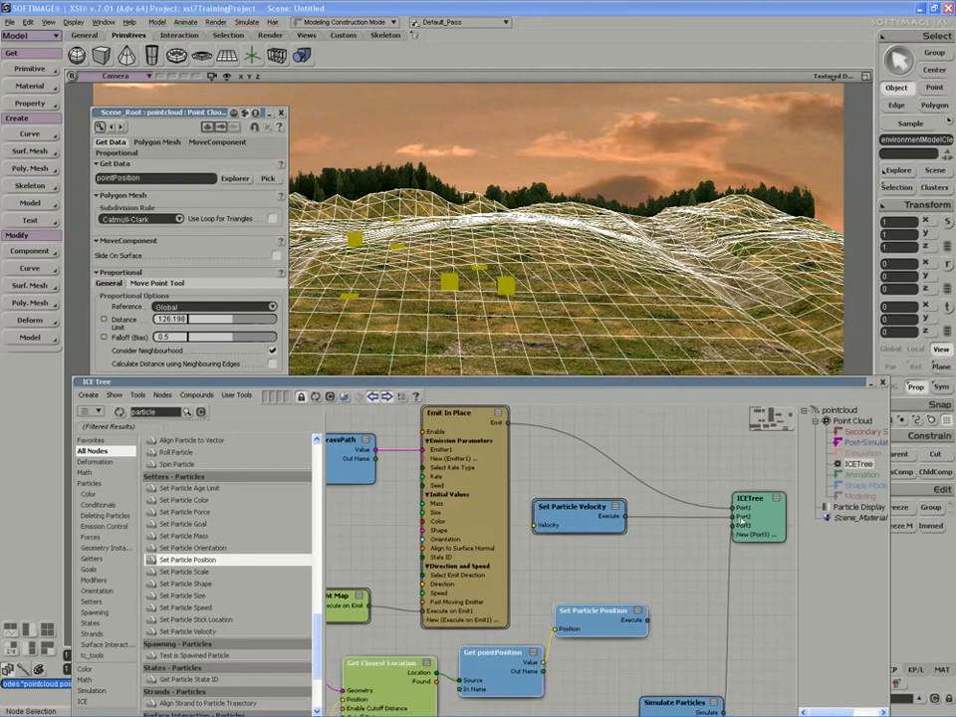
pyautogui.rightClick(742, 517)
pyautogui.click(787, 547)
pyautogui.moveTo(647, 619); pyautogui.dragTo(732, 525)
# Step: Collapse the ICE Tree window and play the simulation from the start to check how the particles follow the terrain
pyautogui.moveTo(681, 703)
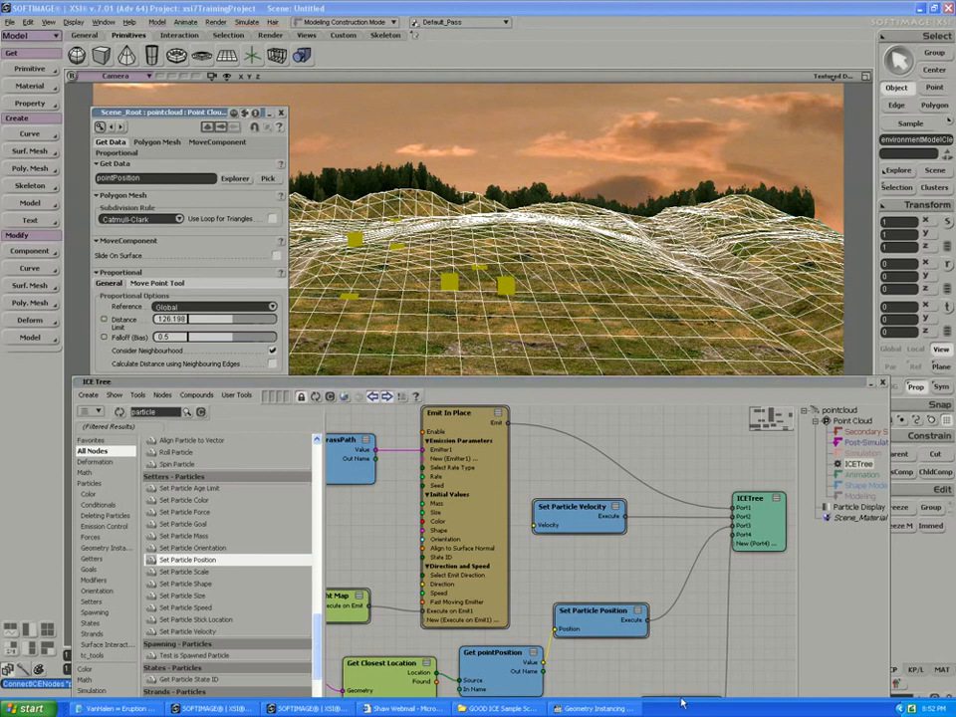
pyautogui.click(637, 384)
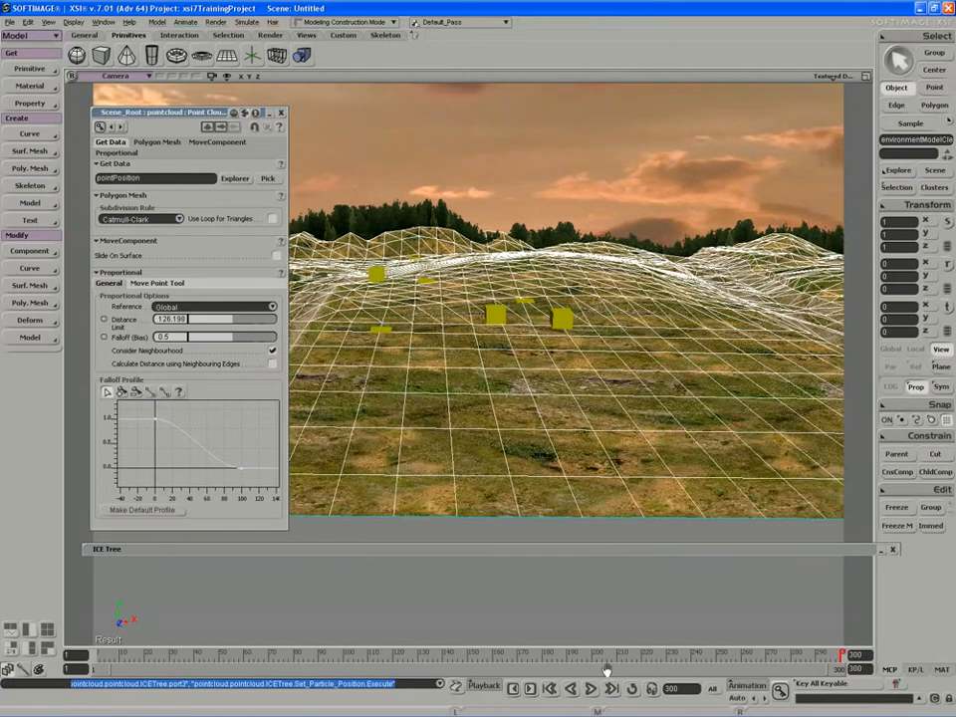
pyautogui.click(590, 688)
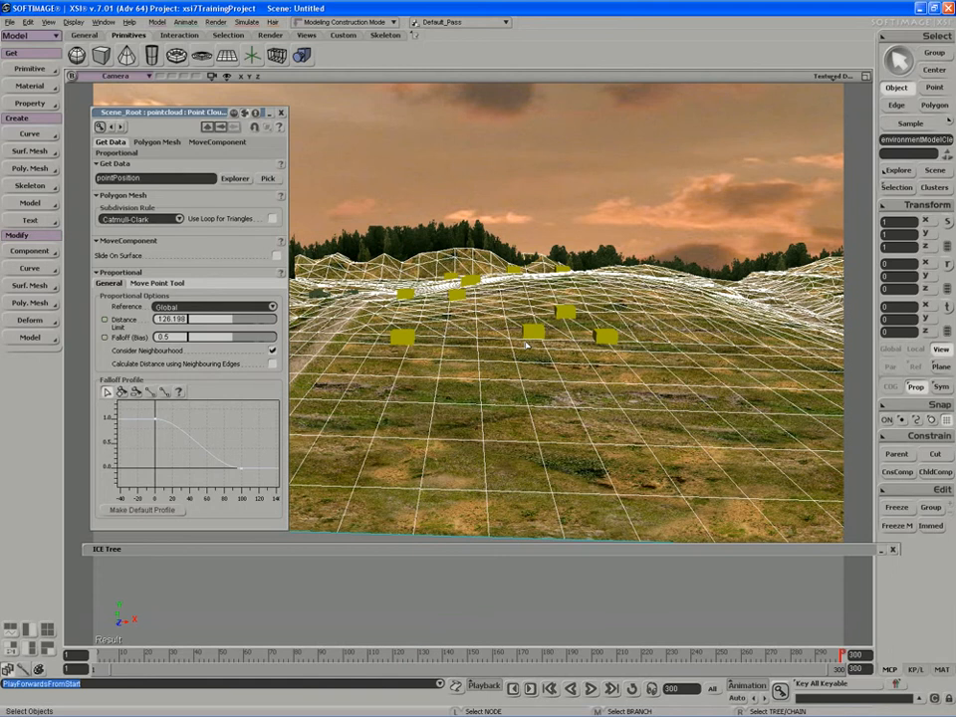
# Step: Try pulling a grassPath point upward into a tall hill with proportional falloff at frame 2, and undo the deformation
pyautogui.doubleClick(681, 688)
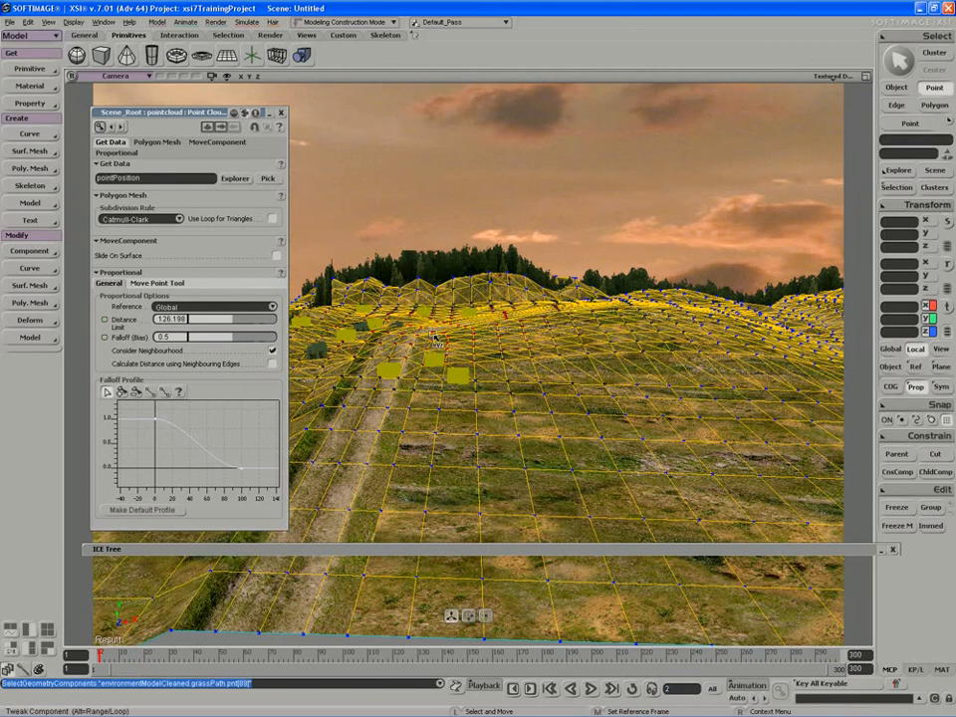
pyautogui.moveTo(435, 341); pyautogui.dragTo(438, 184)
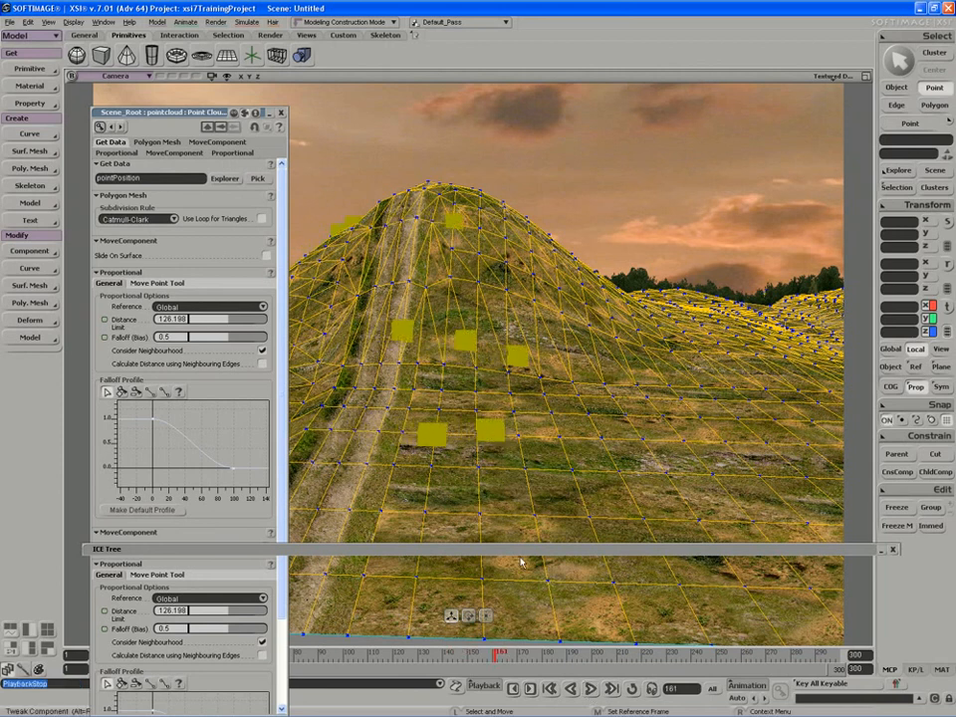
pyautogui.hotkey('ctrl', 'z')
pyautogui.hotkey('ctrl', 'y')
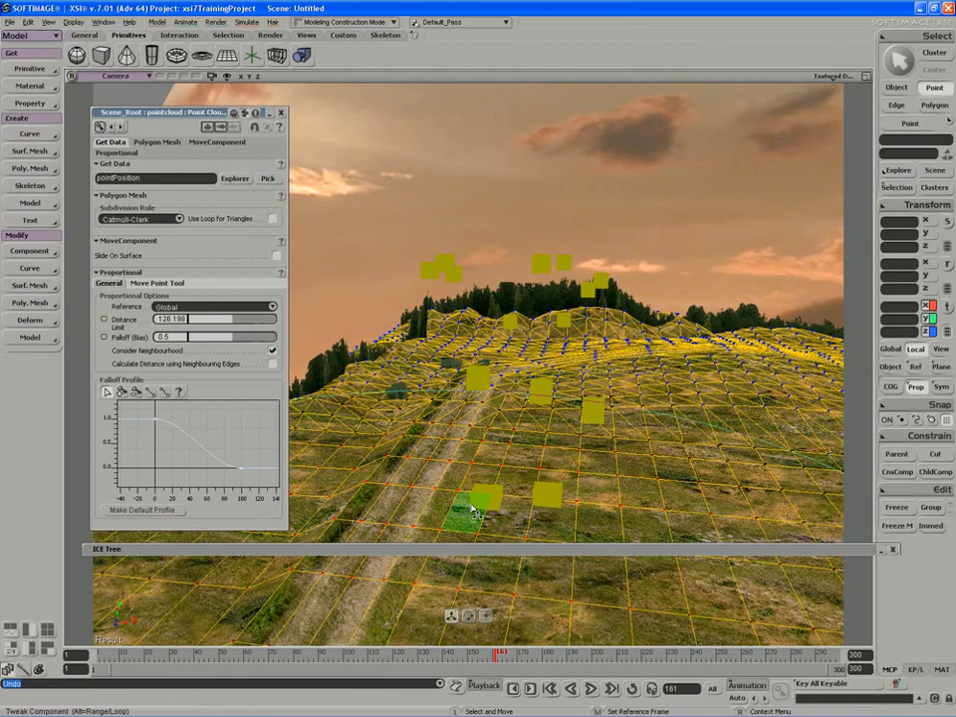
pyautogui.hotkey('ctrl', 'z')
# Step: Replay the simulation from the start and examine the particle positions on the grassPath terrain from a closer view
pyautogui.click(591, 689)
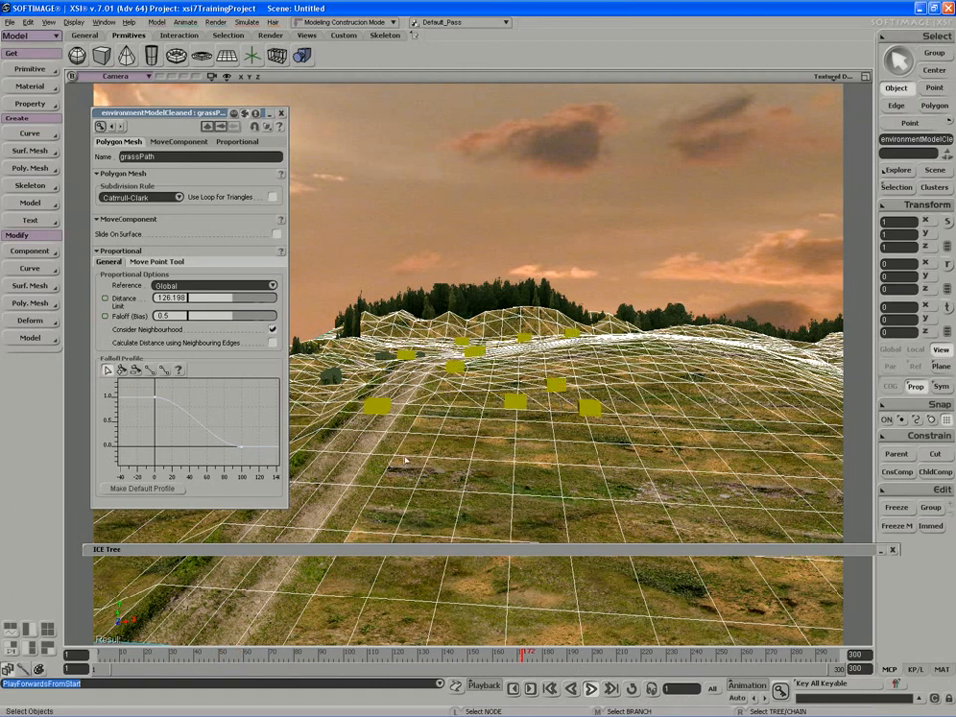
pyautogui.click(592, 694)
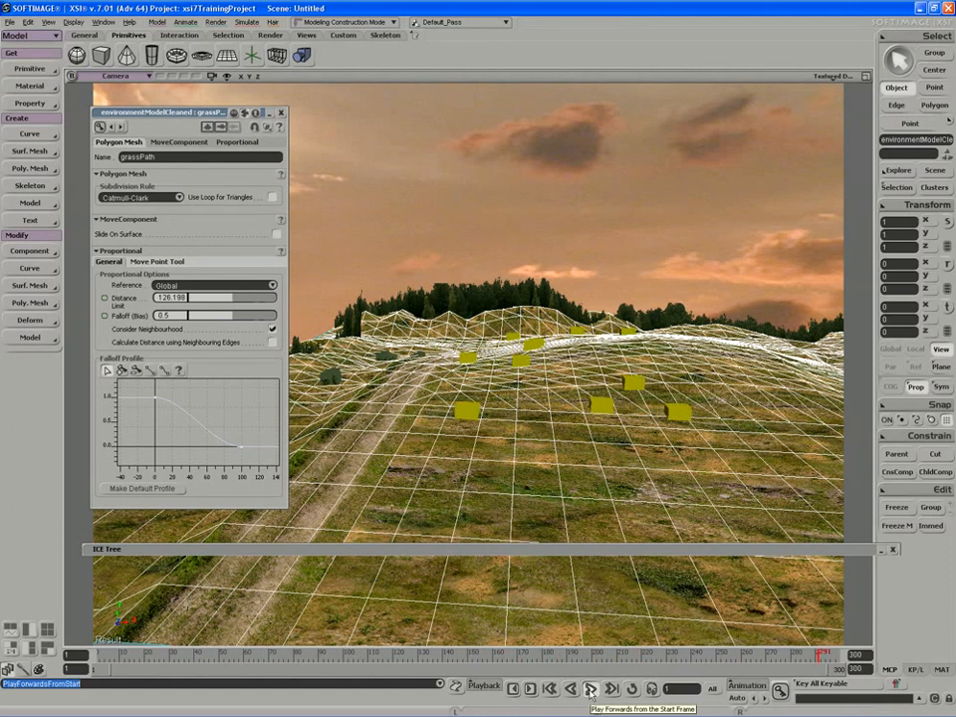
pyautogui.press('s')
pyautogui.moveTo(497, 472); pyautogui.dragTo(463, 522, button='right')
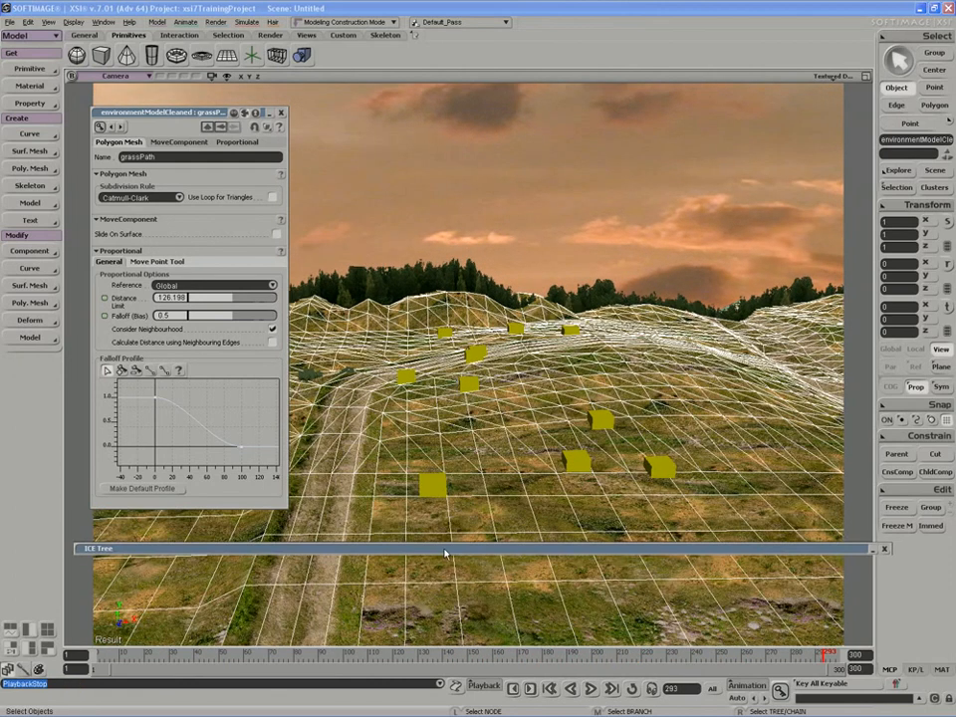
pyautogui.moveTo(444, 551); pyautogui.dragTo(443, 554)
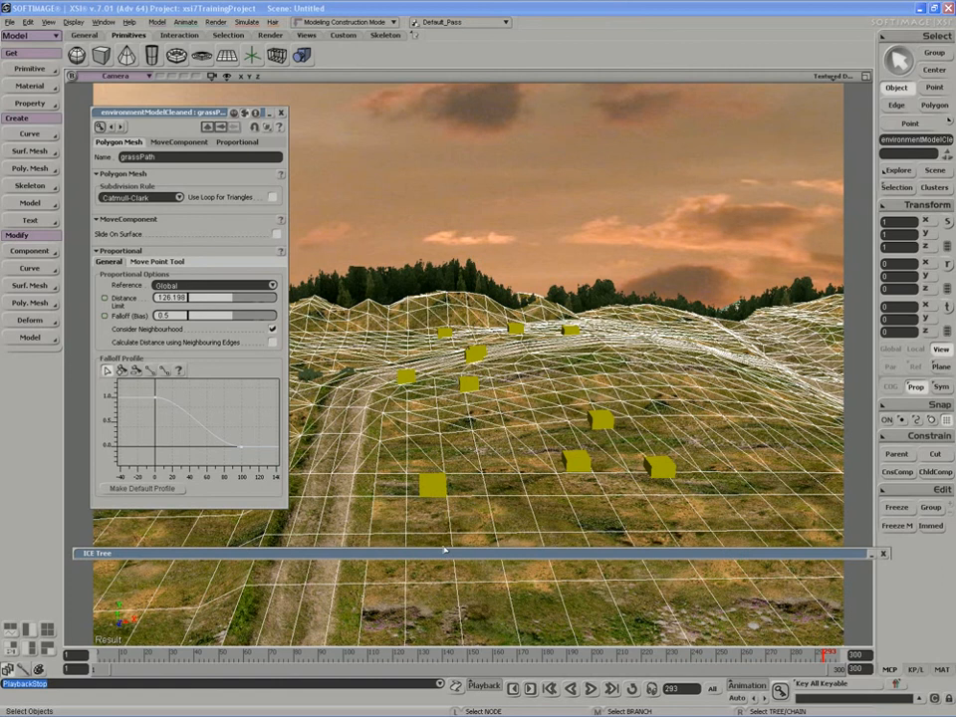
pyautogui.moveTo(448, 459); pyautogui.dragTo(441, 471, button='right')
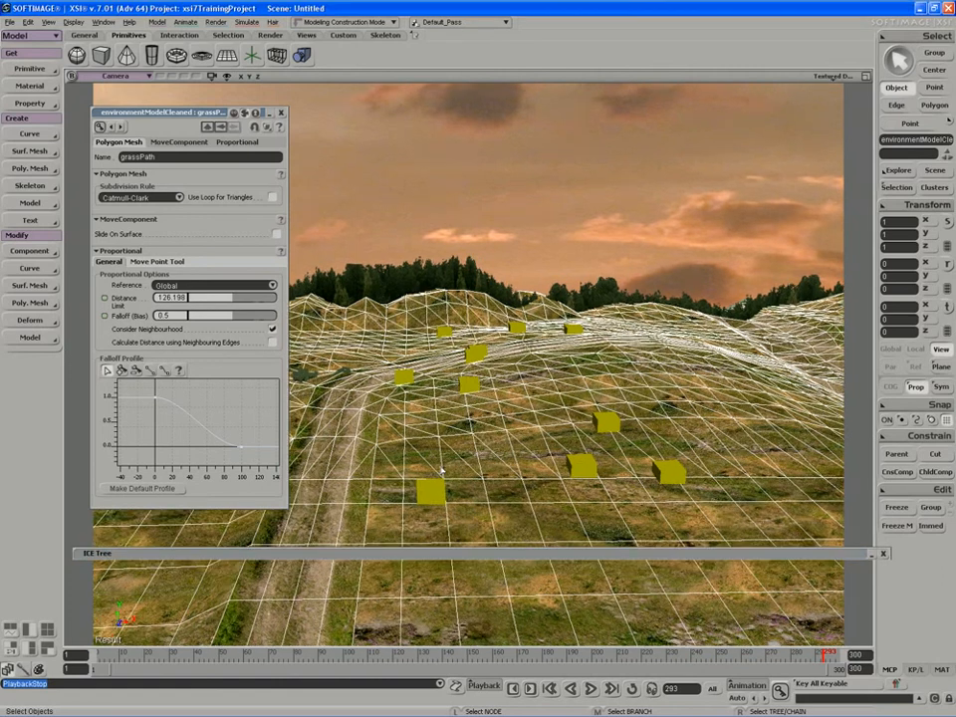